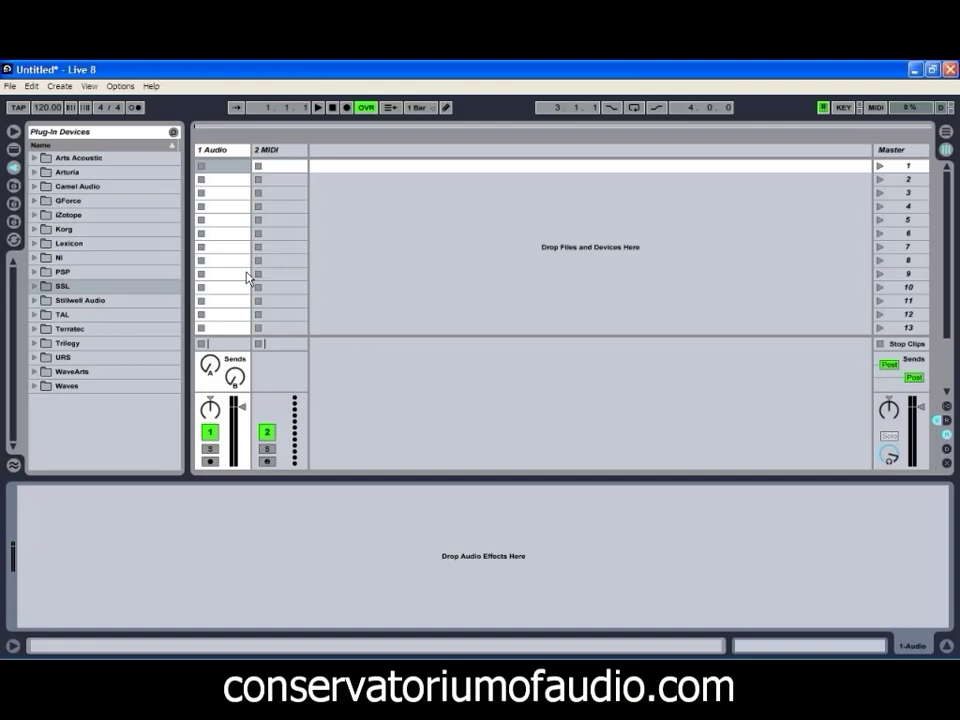
Drag the SSL LMC-1 from Solid State Logic onto 1 Audio and set light compression
click(34, 286)
click(44, 300)
drag(55, 317, 234, 155)
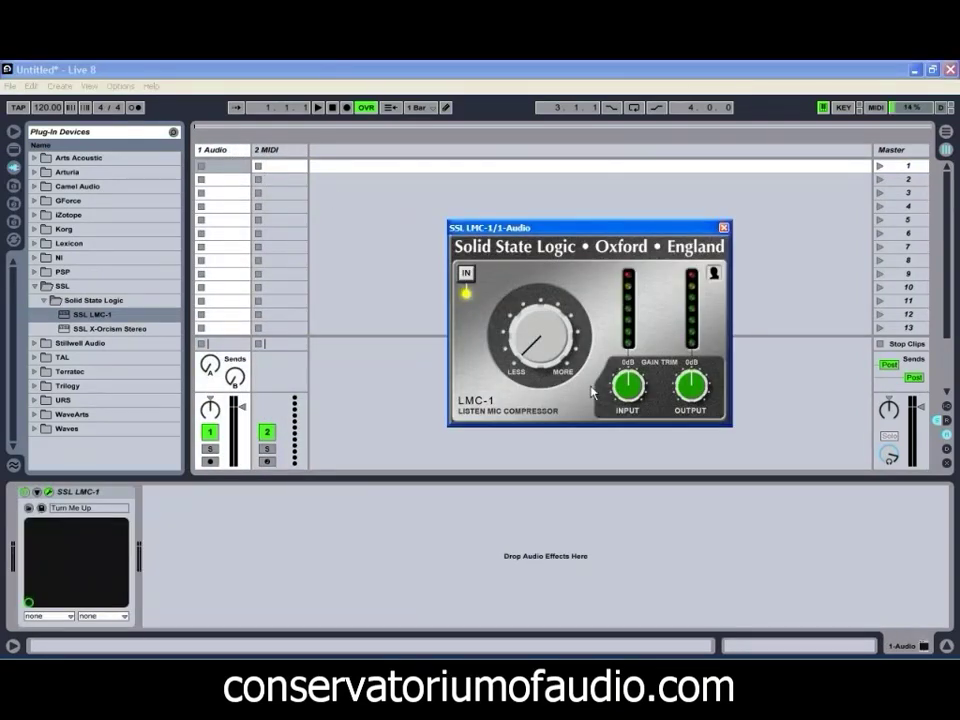
drag(541, 326, 543, 405)
Place Amen.wav from the Drums sample folder in 1 Audio's first clip slot
click(13, 186)
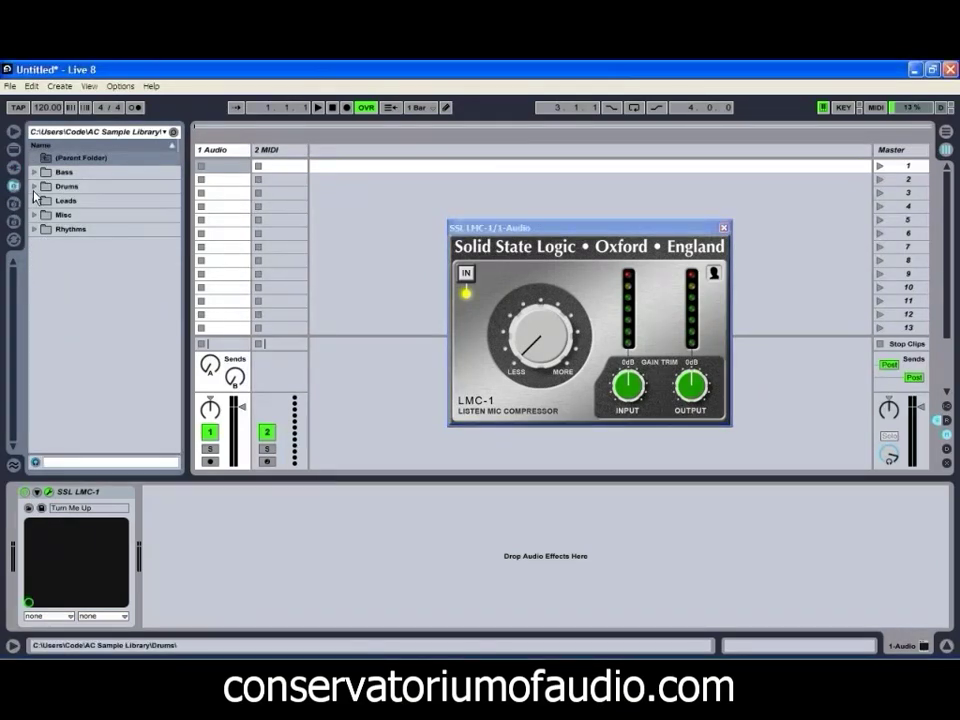
click(35, 186)
click(72, 201)
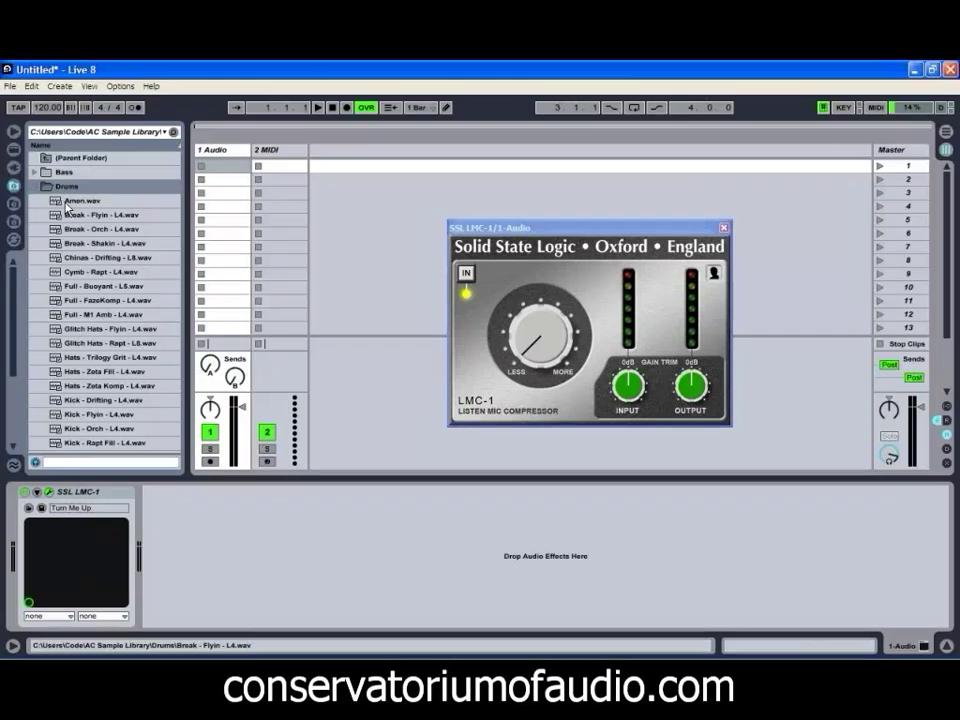
drag(72, 202, 213, 167)
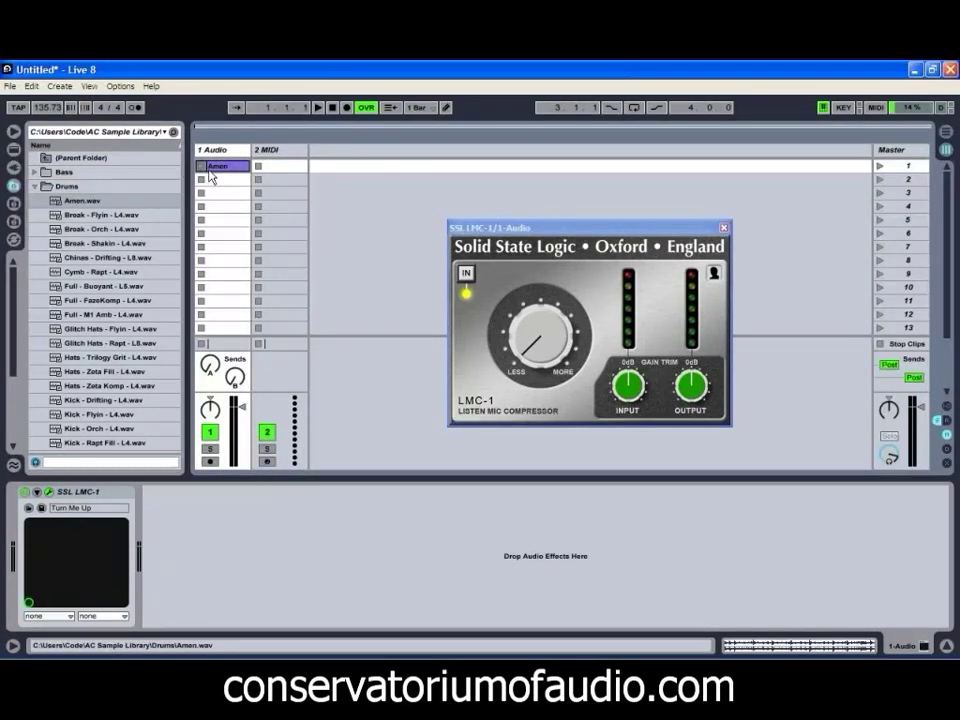
Play the Amen clip with the LMC-1 input lowered and compression near halfway
click(201, 166)
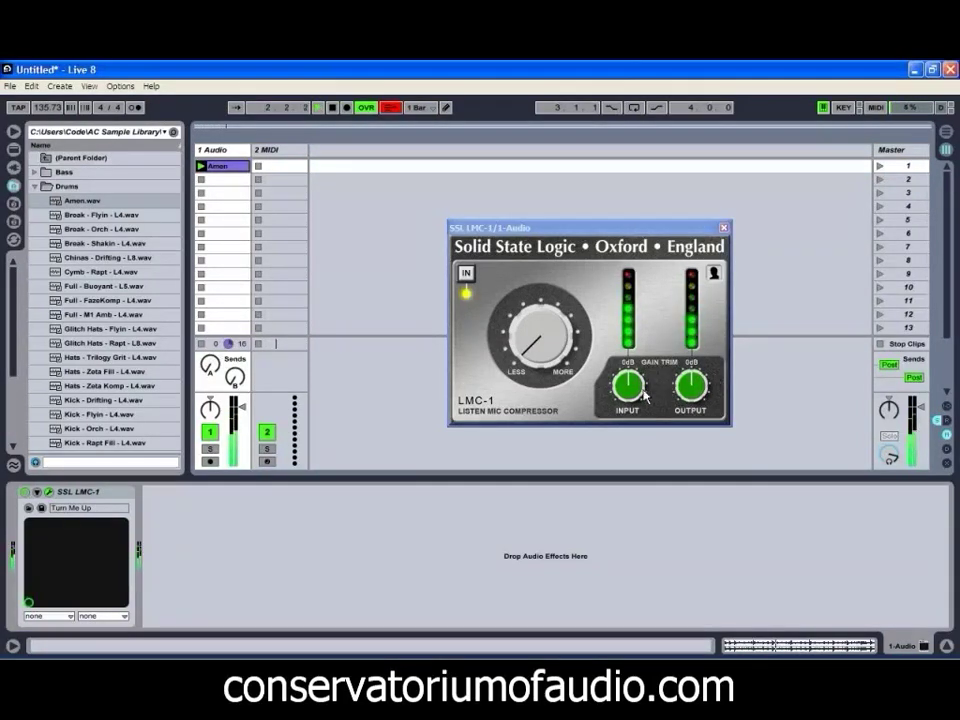
drag(626, 391, 632, 417)
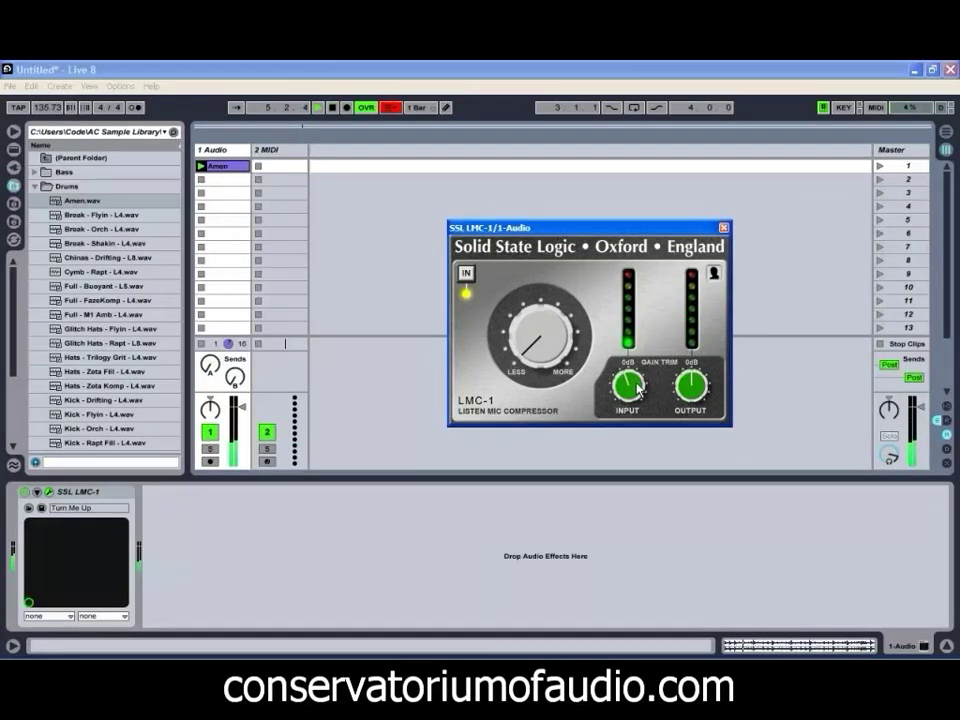
drag(551, 351, 563, 285)
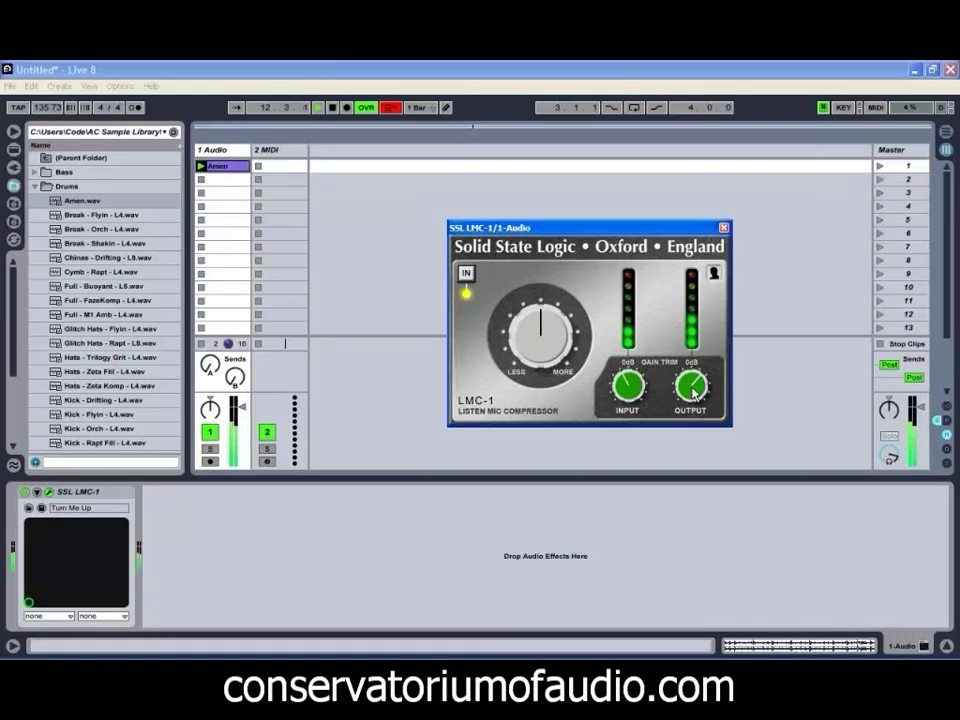
Compare the loop with the LMC-1 bypassed, then push compression near maximum and restart playback
click(468, 280)
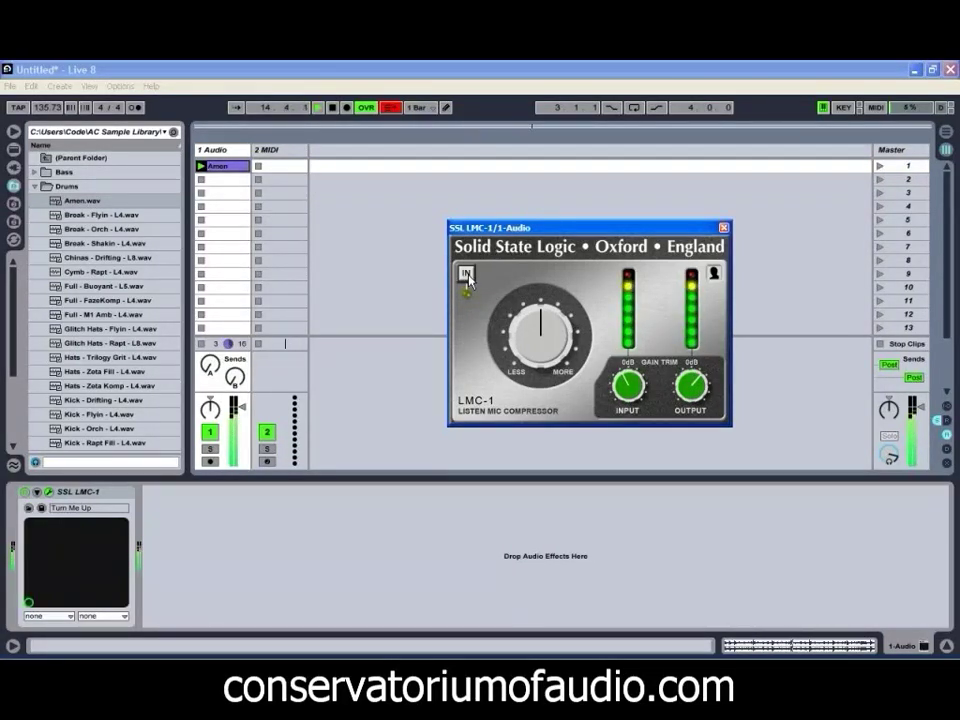
click(468, 280)
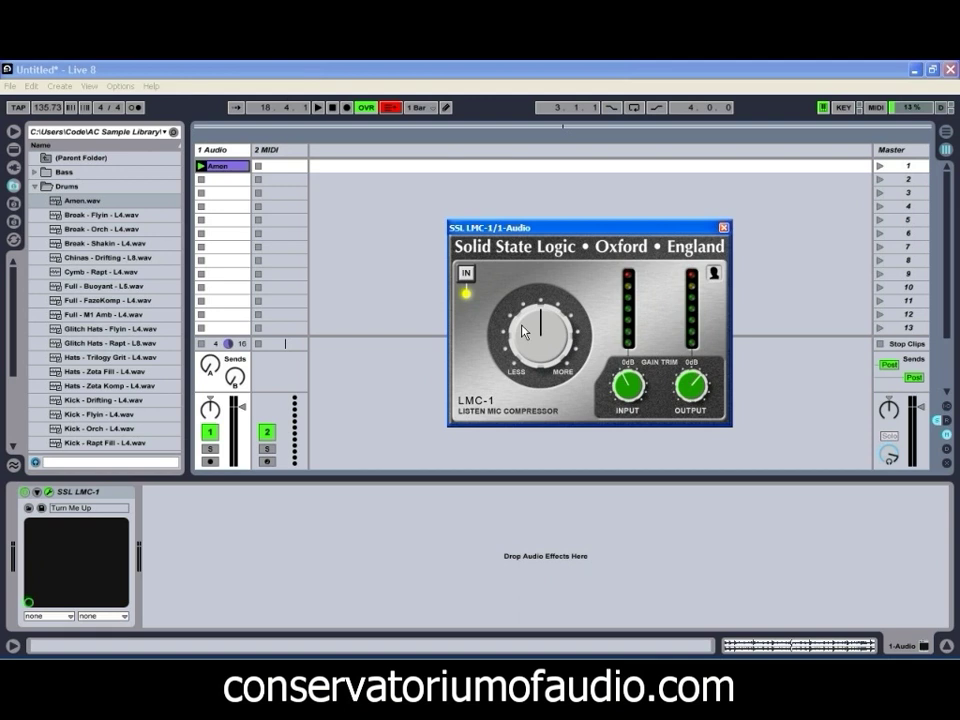
drag(524, 332, 700, 400)
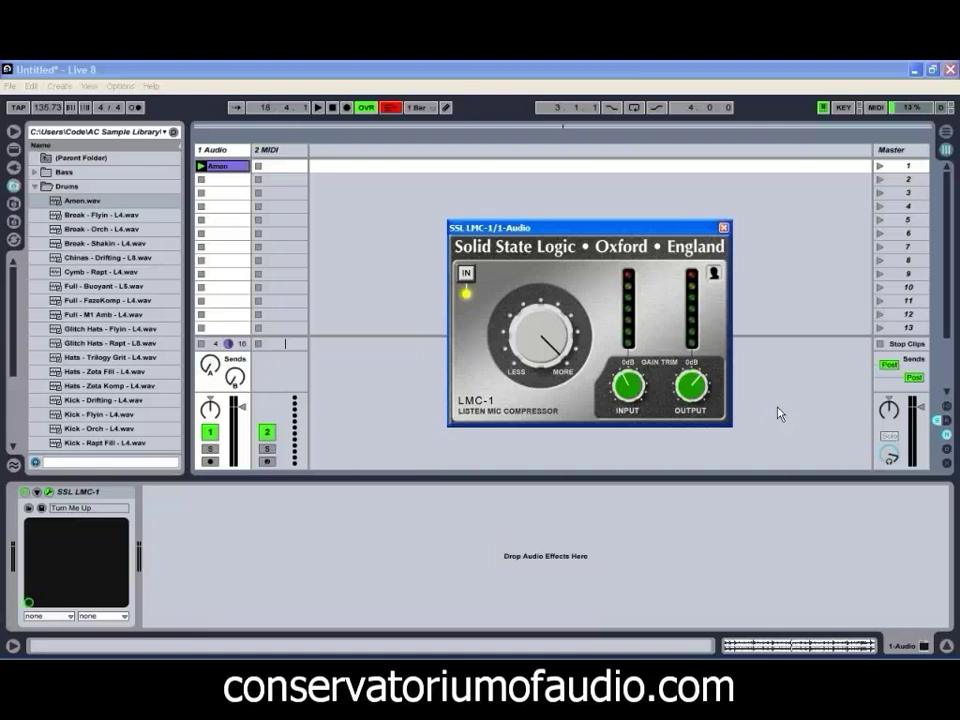
key(space)
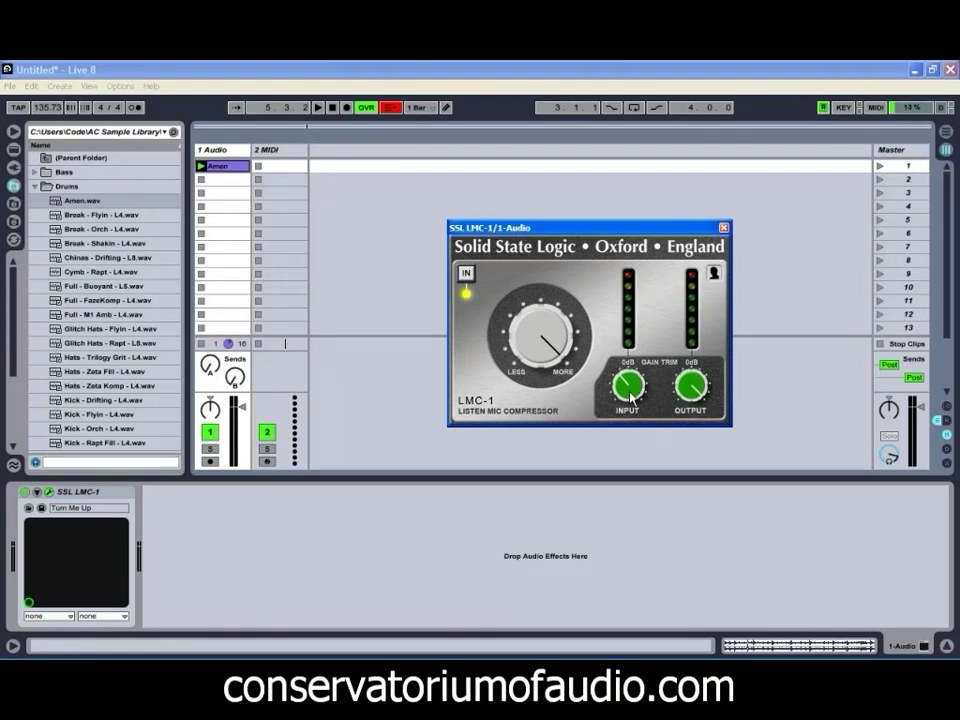
Group the SSL LMC-1 into an Audio Effect Rack and name its chain Compressor
right_click(89, 496)
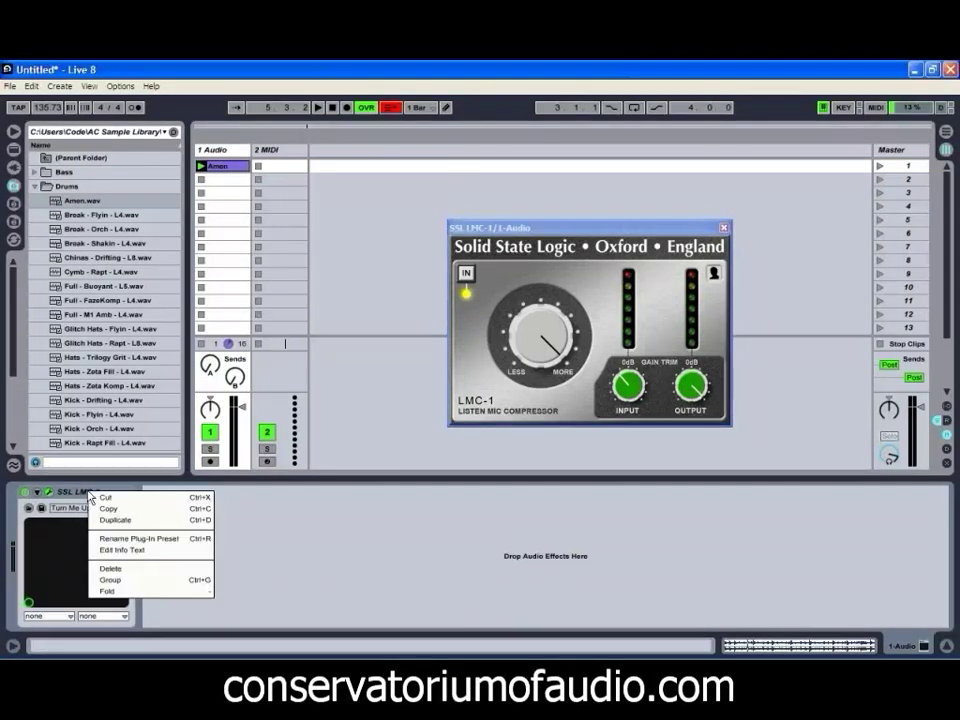
click(110, 580)
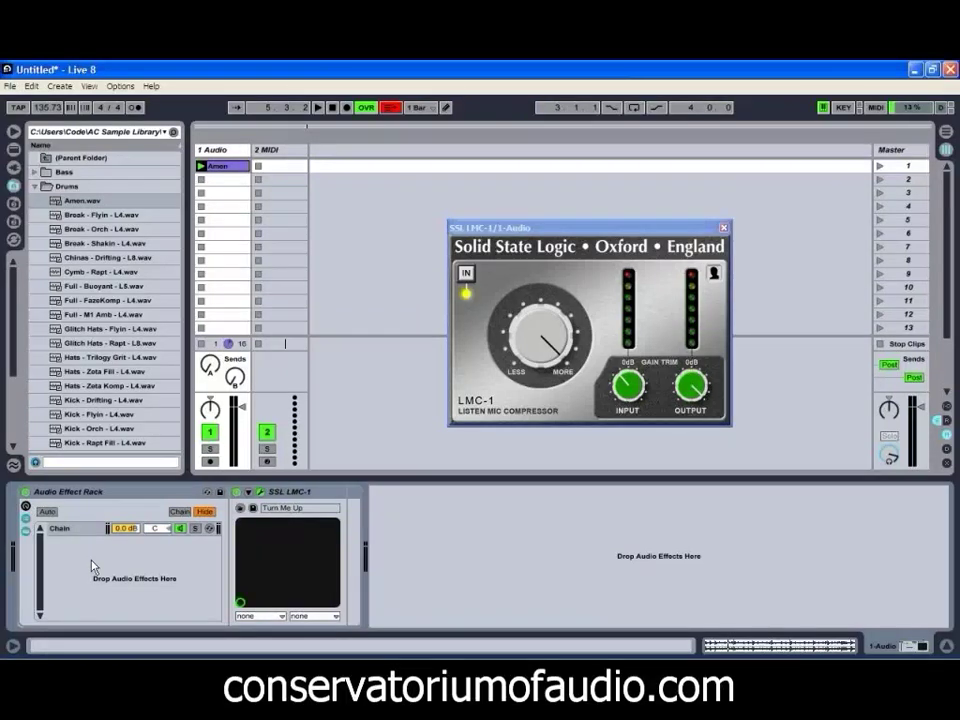
right_click(86, 528)
click(112, 417)
text(Com)
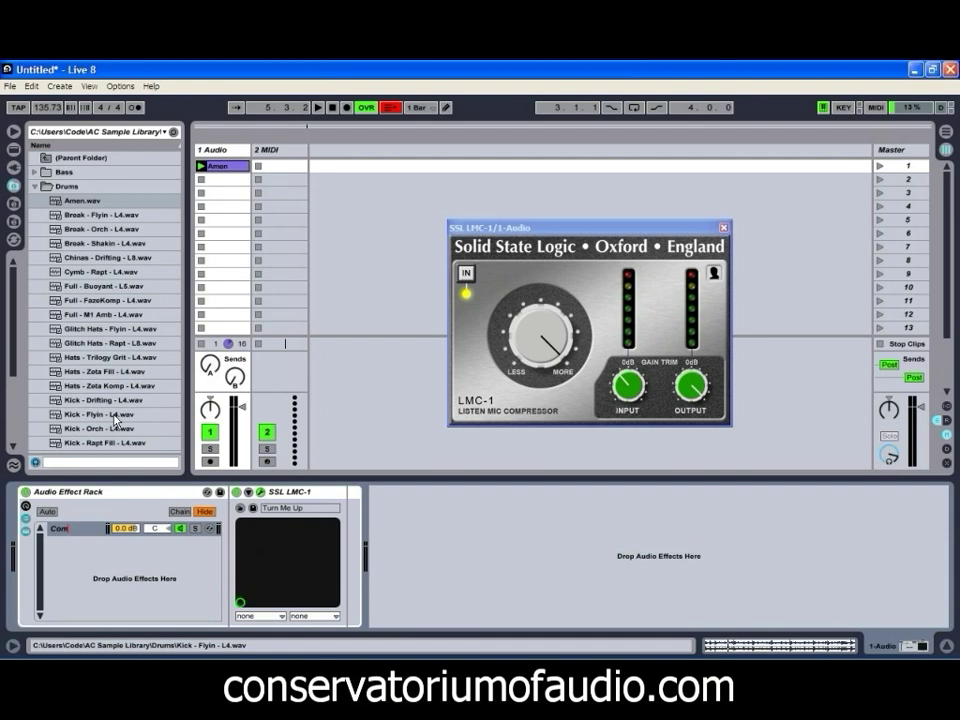
text(pressor)
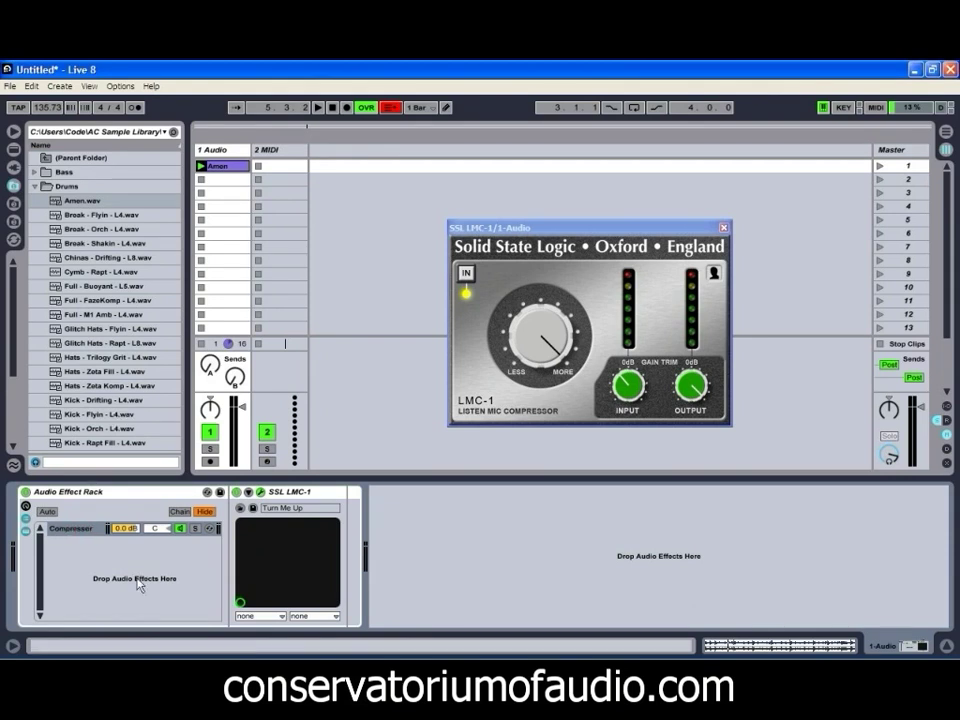
Add a second, empty chain to the rack named Clean
right_click(82, 556)
click(86, 556)
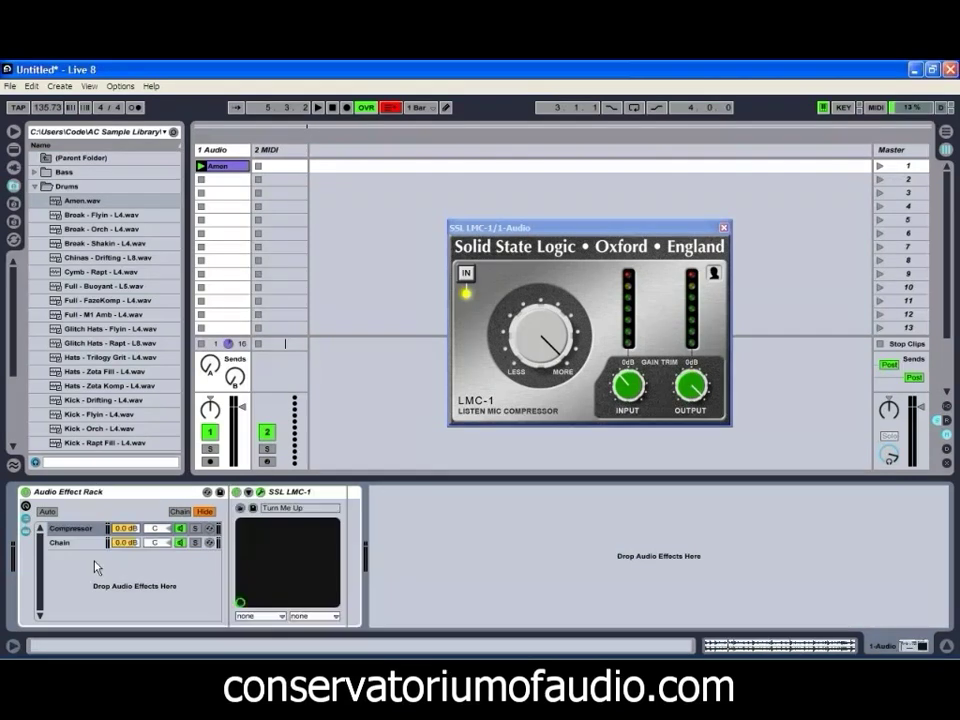
right_click(76, 546)
key(Escape)
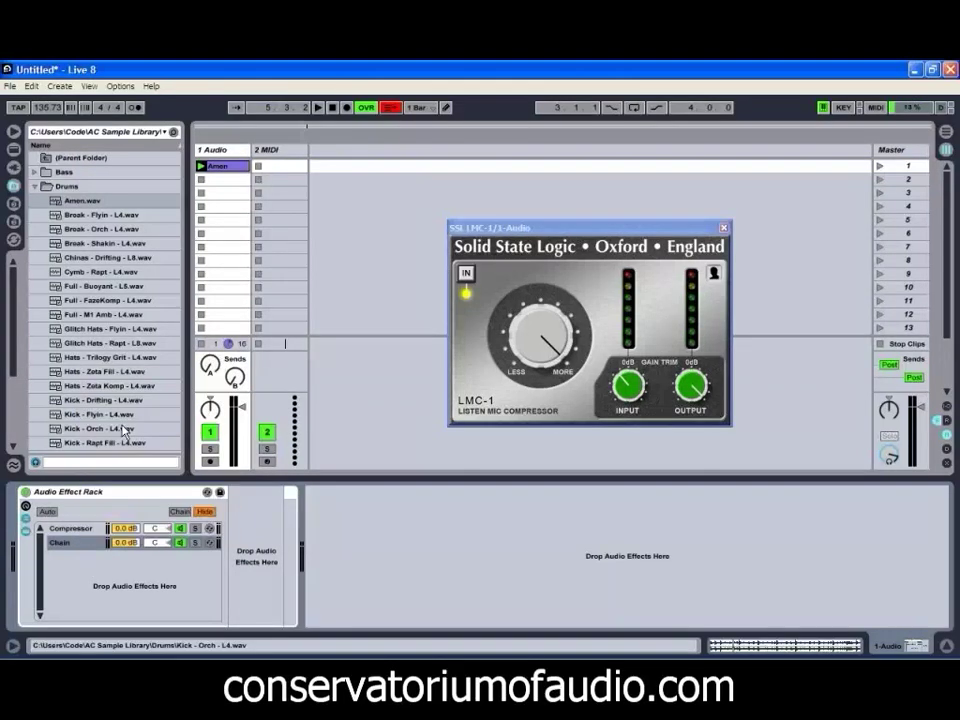
right_click(66, 544)
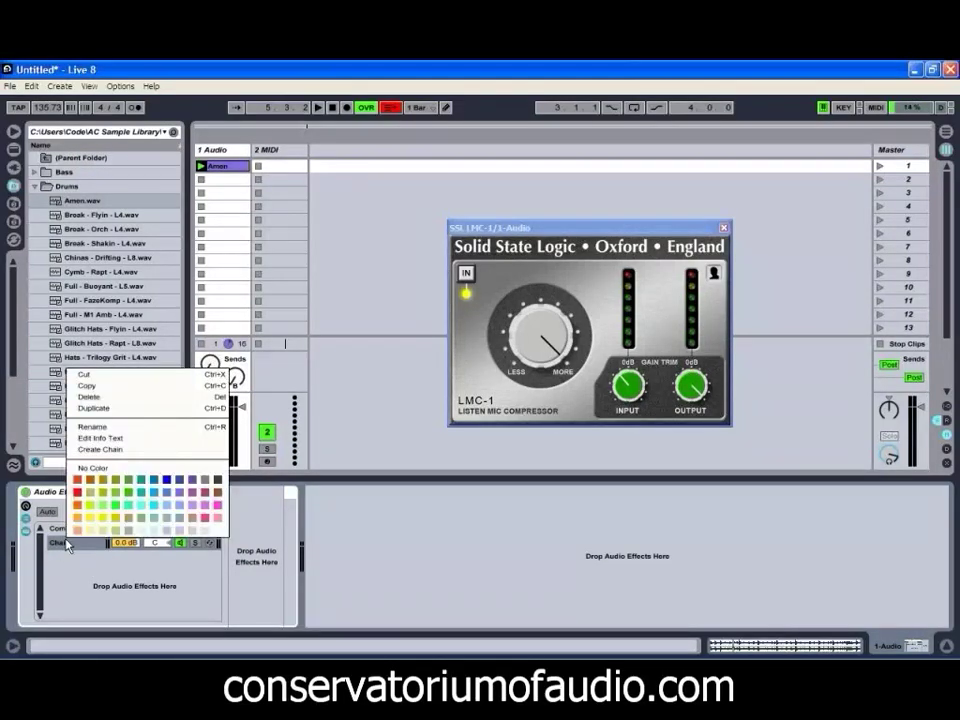
click(100, 428)
text(C)
key(Return)
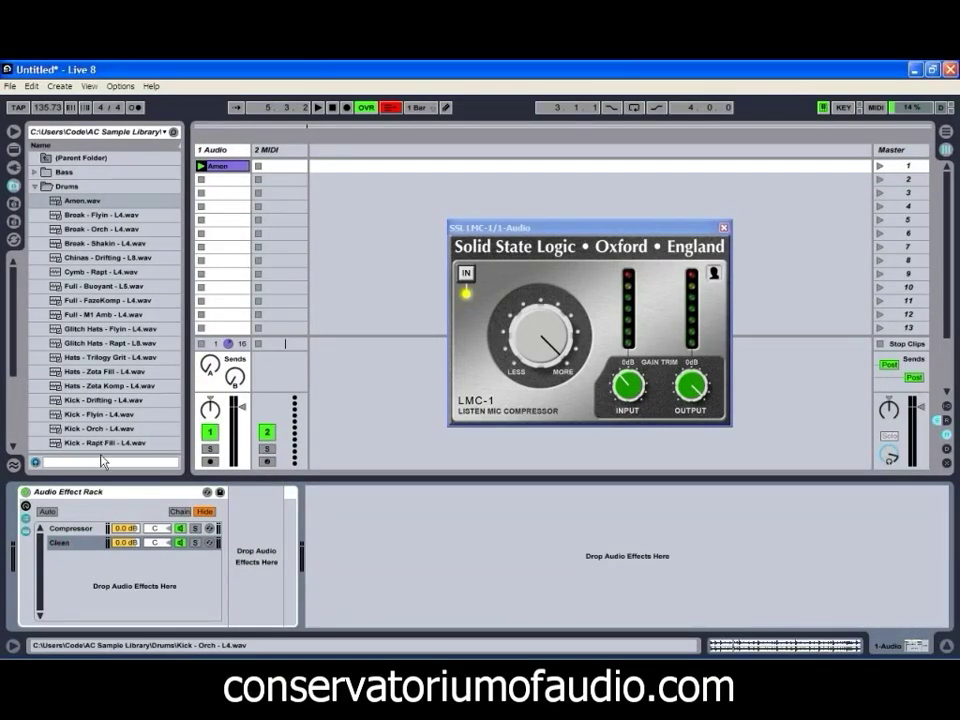
Set the Compressor and Clean chain volumes to -6.0 dB and restart playback
click(130, 531)
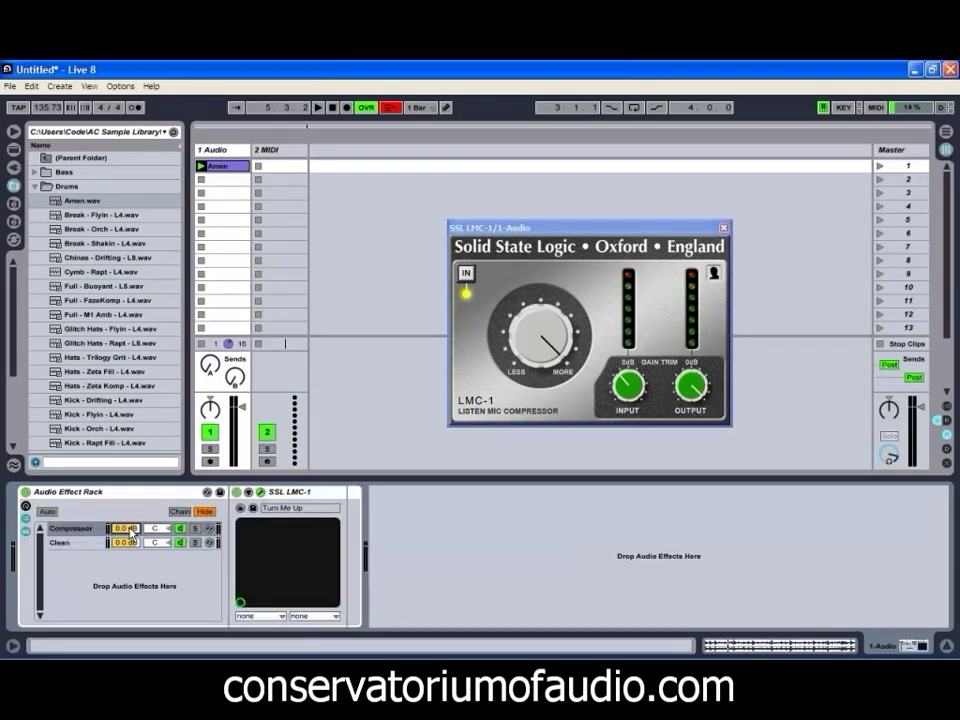
drag(130, 531, 124, 551)
click(122, 546)
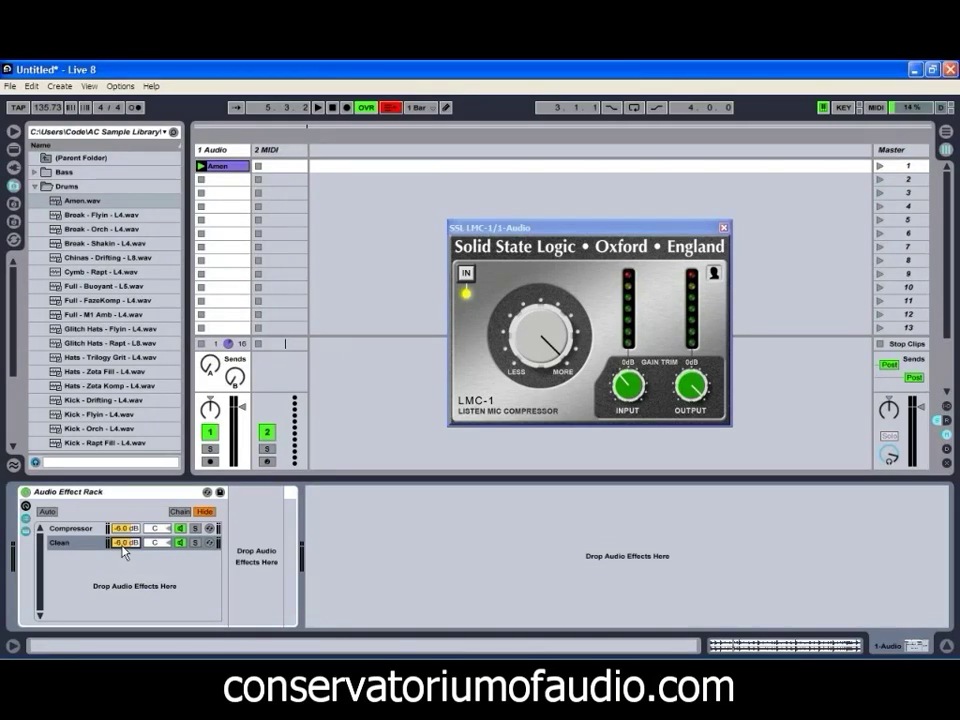
key(space)
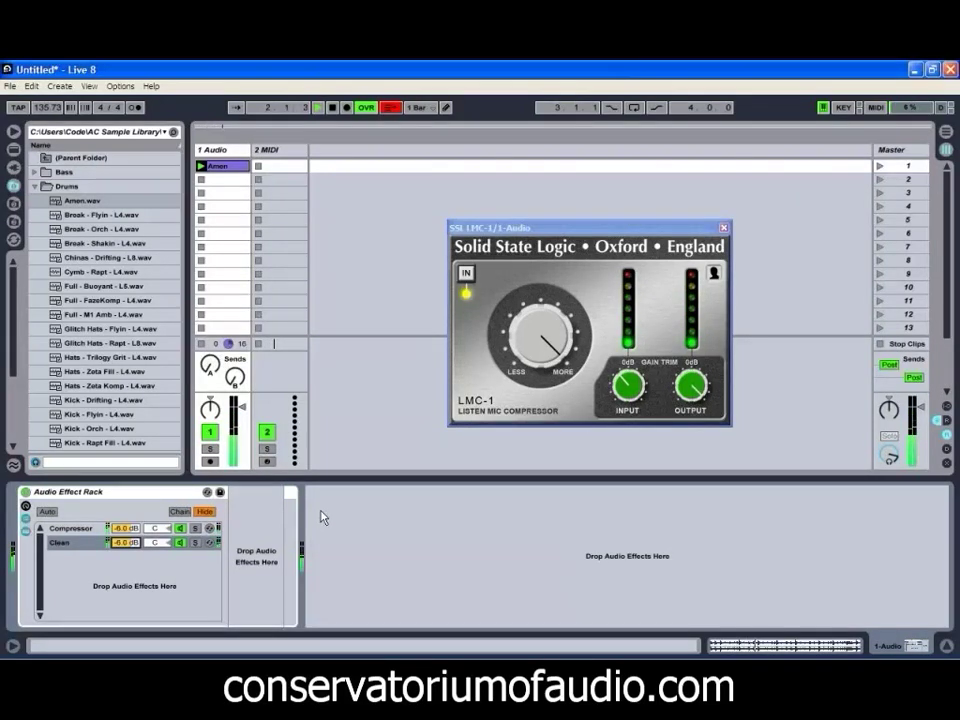
Solo the Compressor chain, then the Clean chain, to audition each alone
click(196, 528)
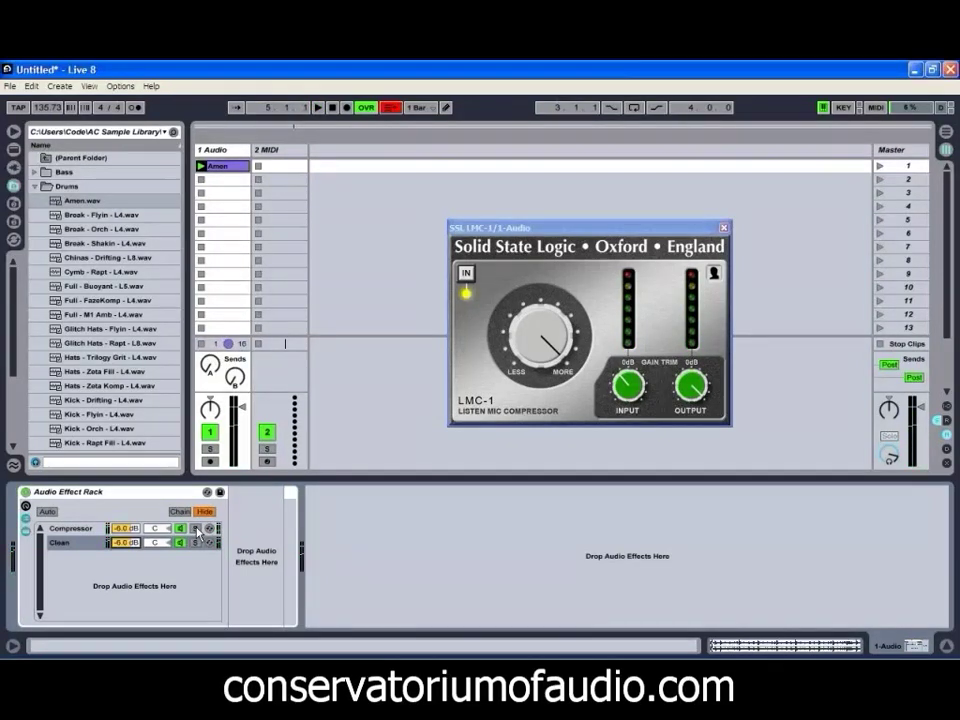
click(197, 529)
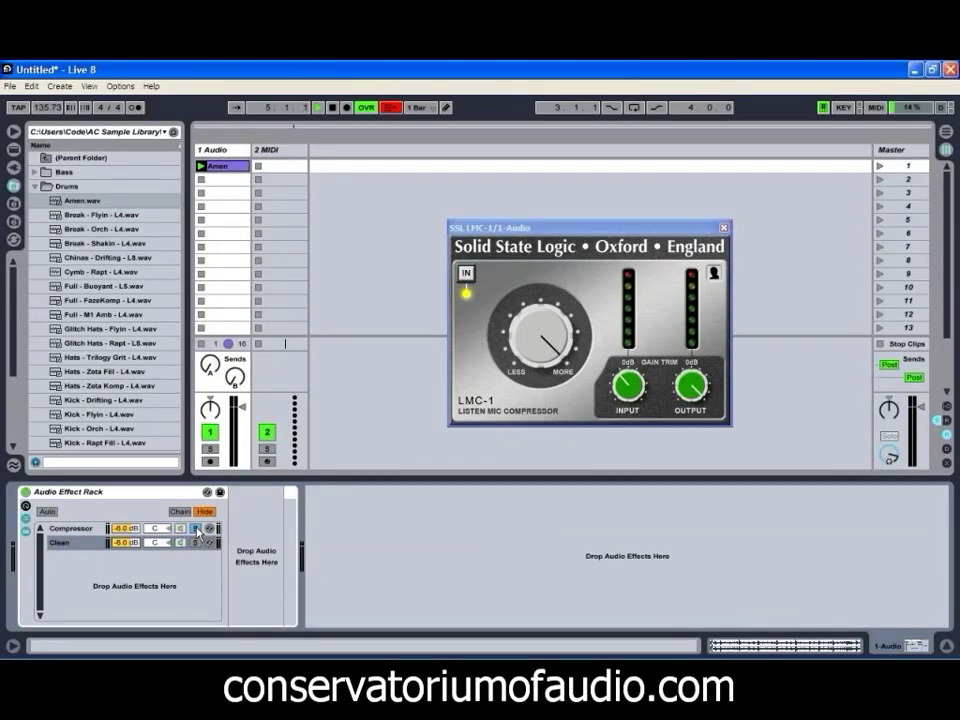
key(space)
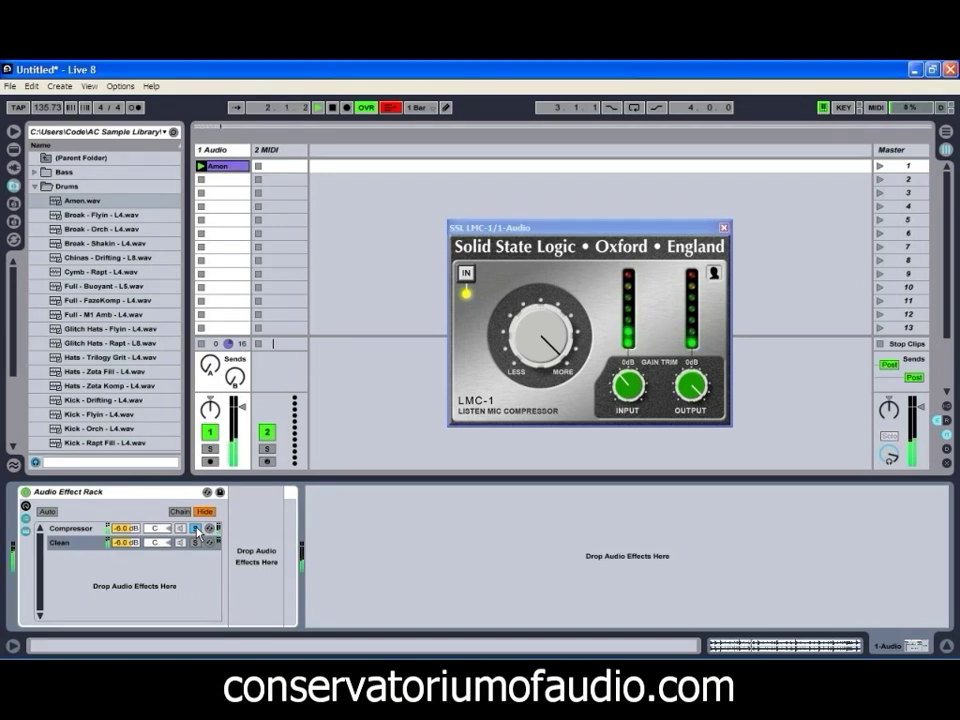
click(196, 529)
key(space)
click(196, 543)
key(space)
click(196, 543)
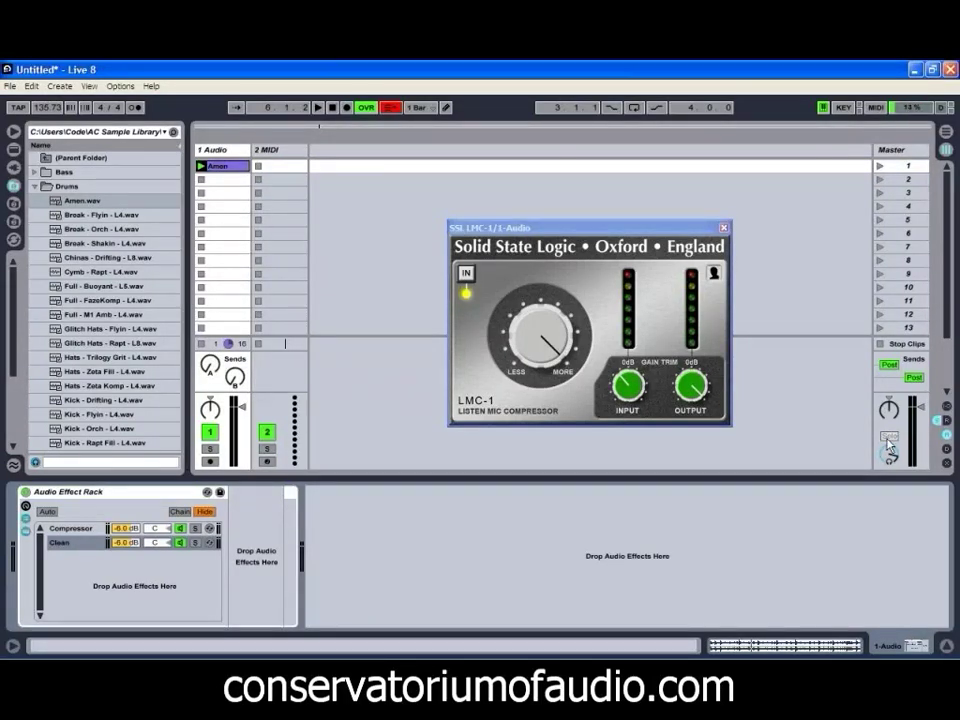
Copy the SSL LMC-1 from the Compressor chain onto return track A
click(946, 421)
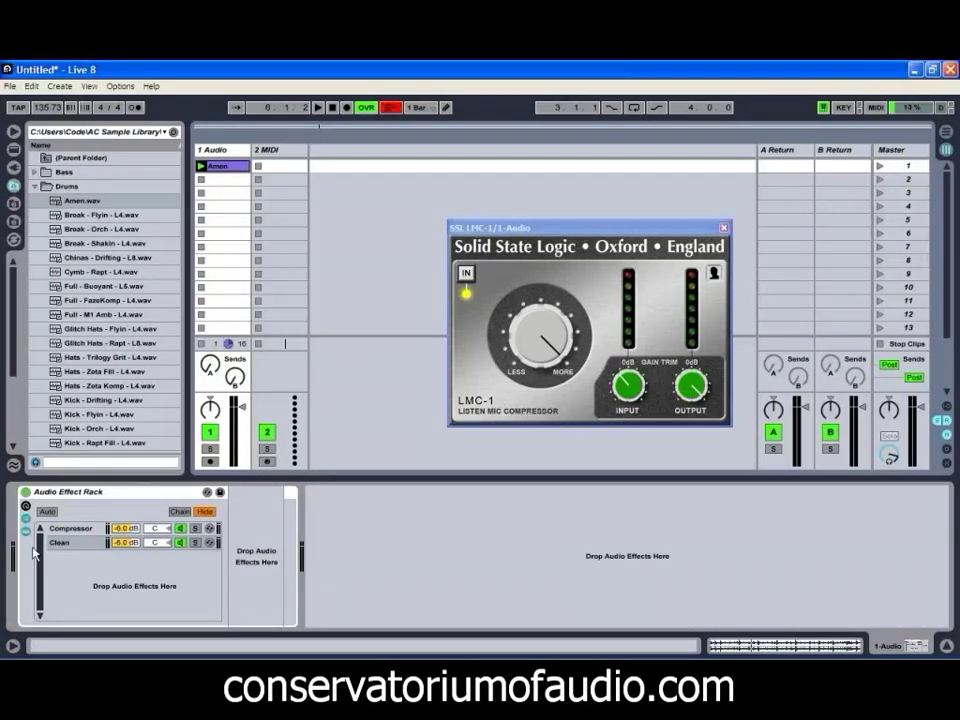
click(66, 531)
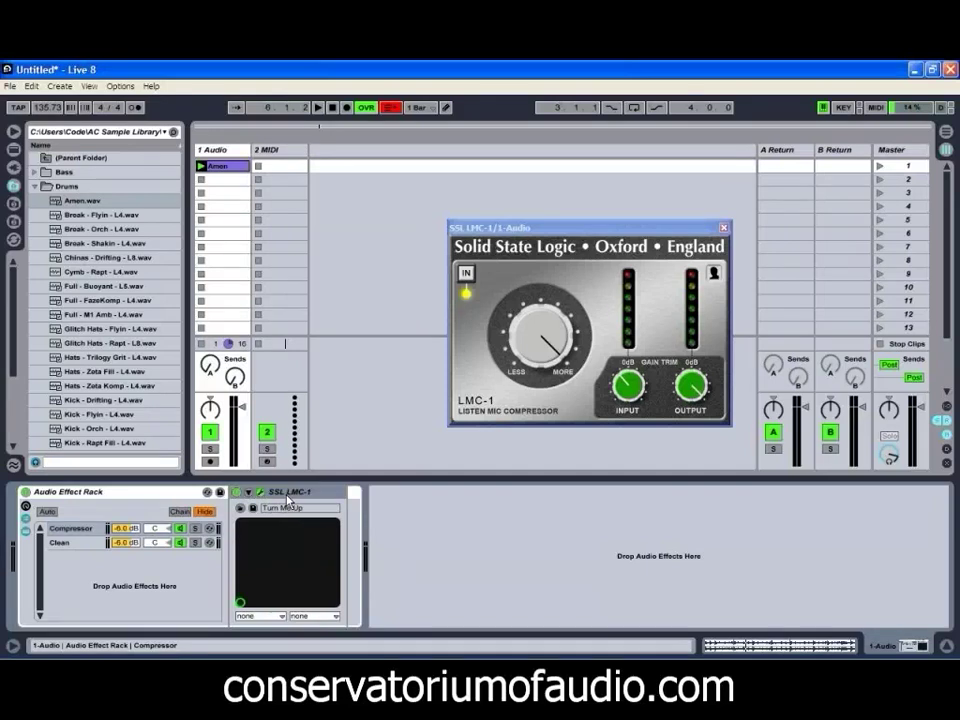
click(785, 153)
key(ctrl+v)
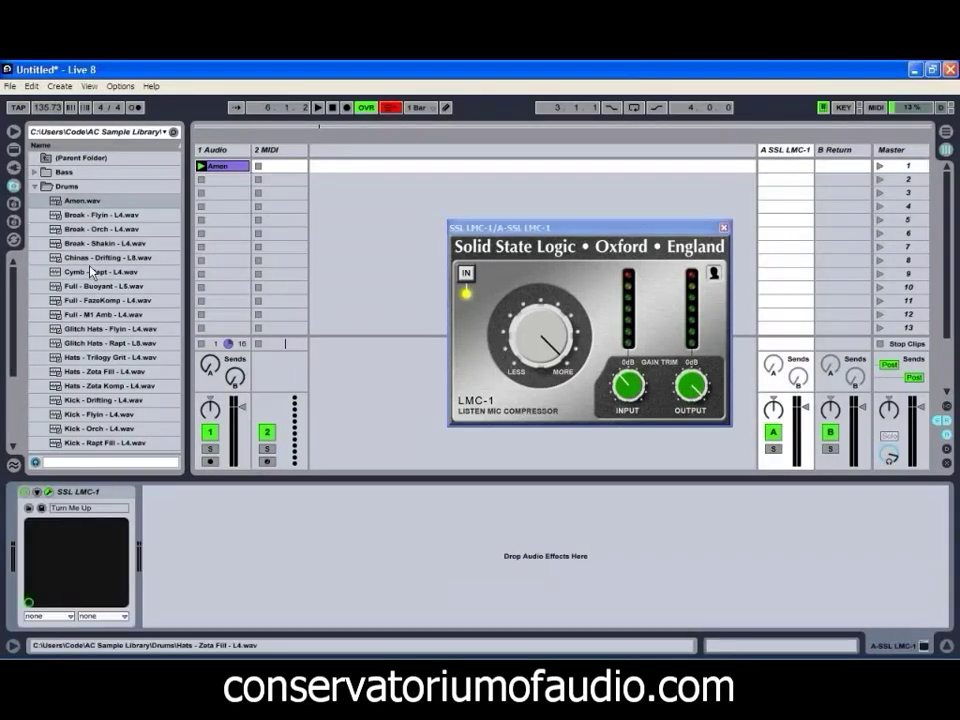
Delete the Audio Effect Rack from the Amen track and switch return A to pre-fader
click(222, 145)
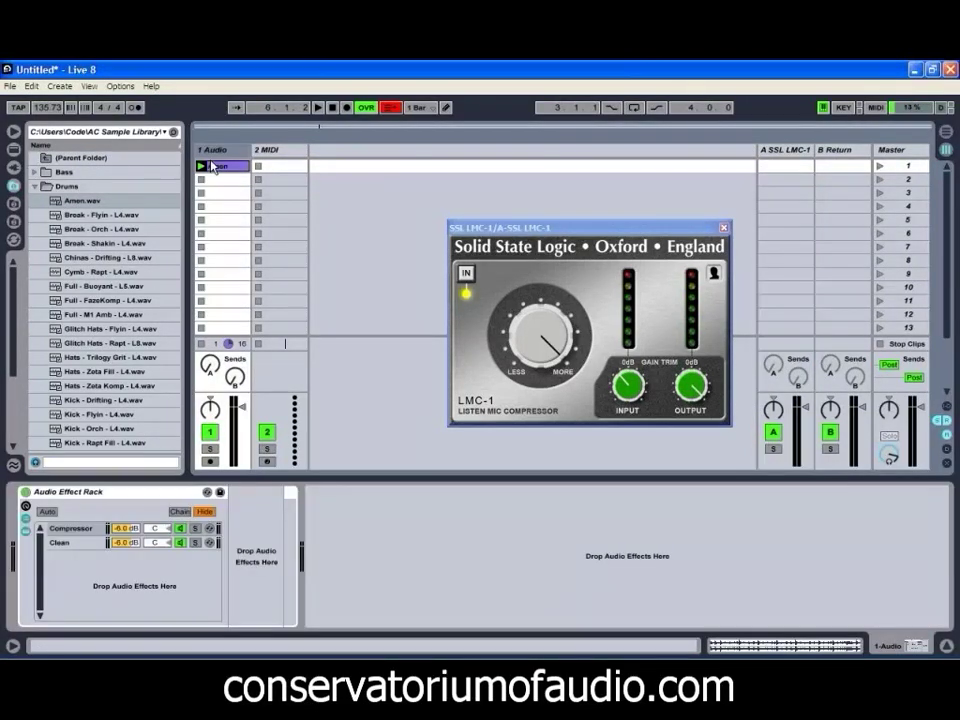
right_click(105, 494)
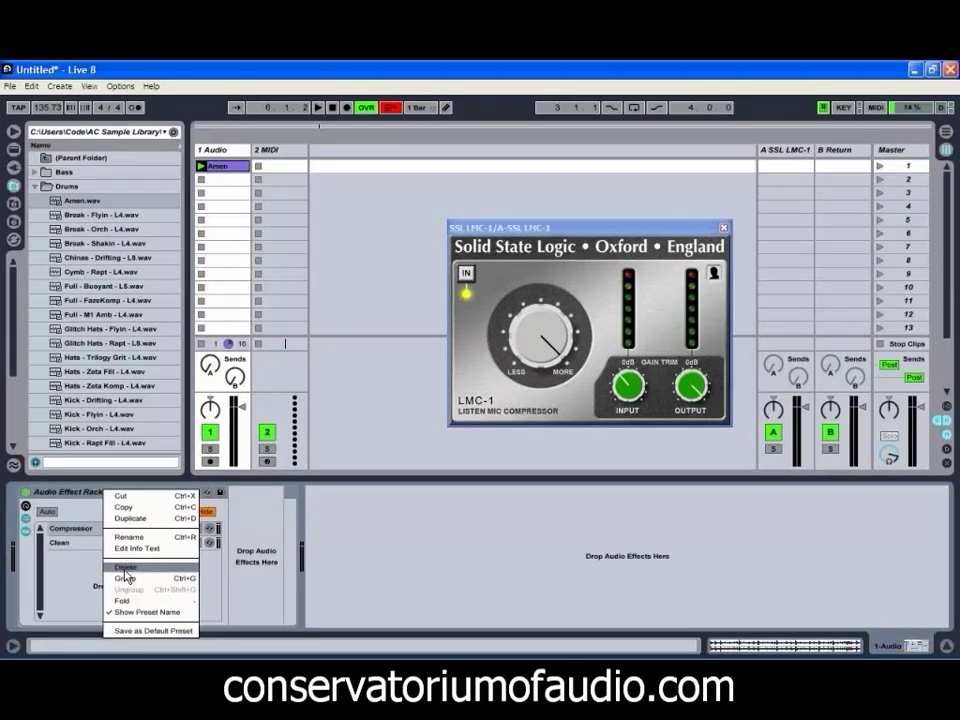
click(126, 567)
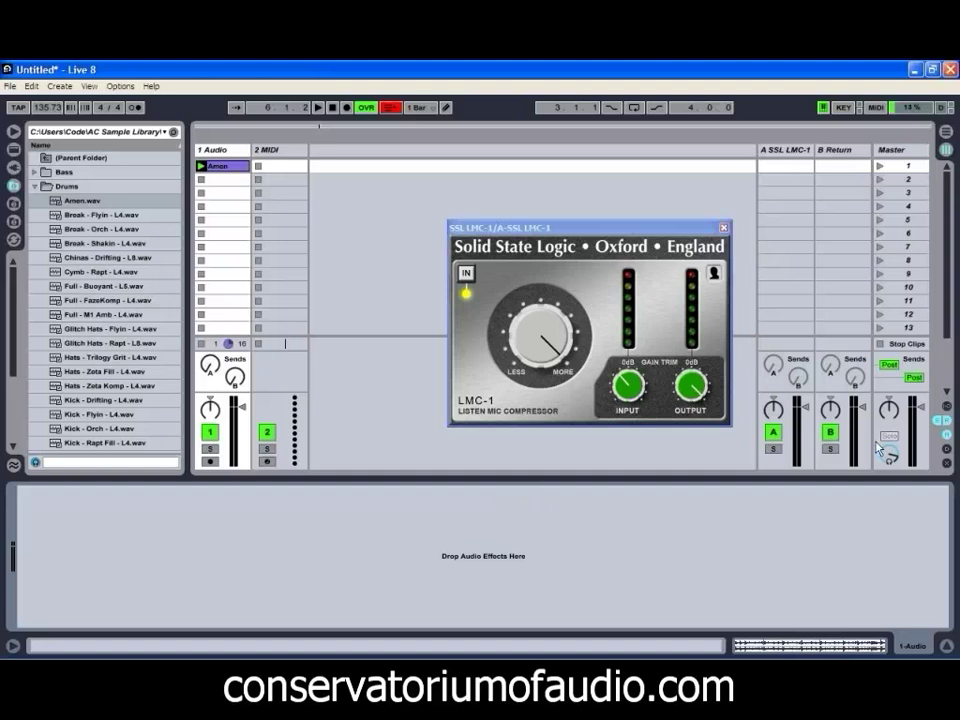
click(889, 365)
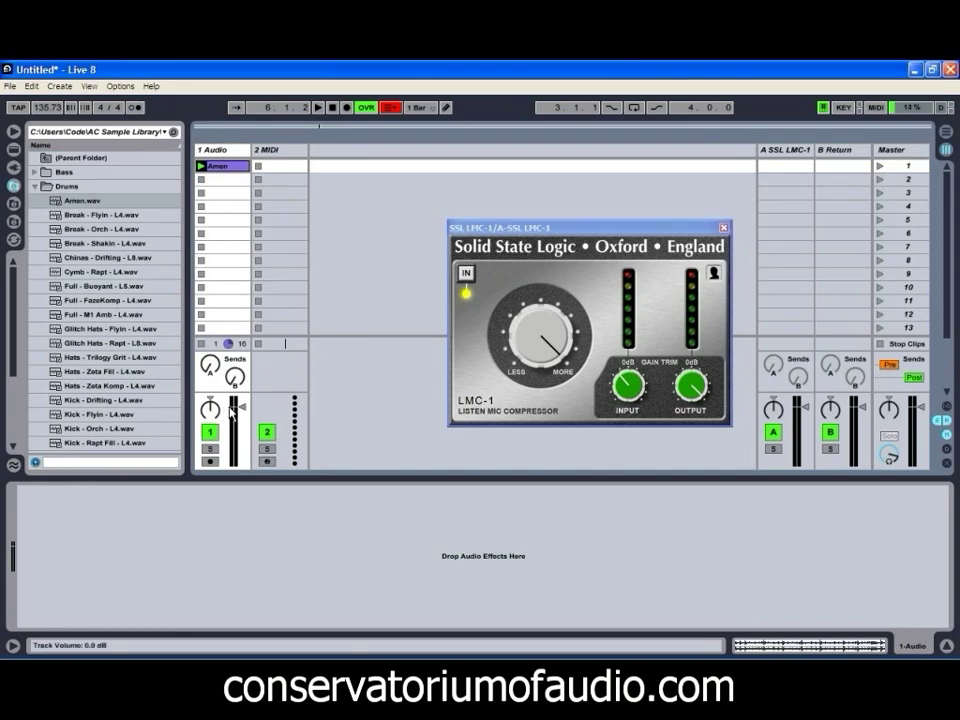
Set the Amen track fader near -7.0 dB and Send A to -18.0 dB, then play
drag(241, 407, 243, 422)
drag(216, 382, 213, 375)
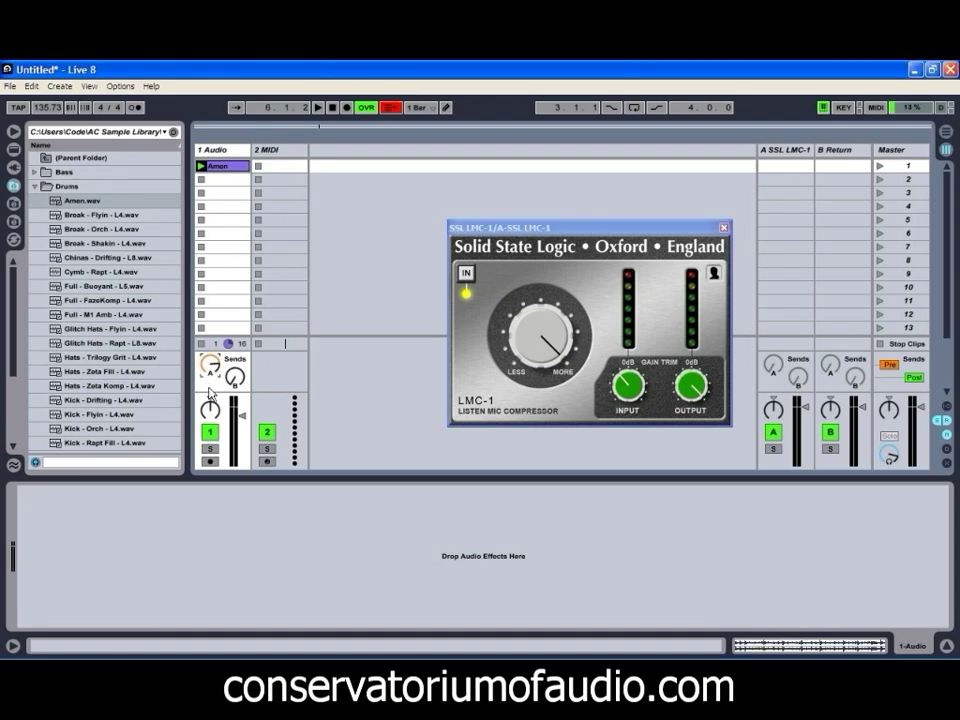
key(space)
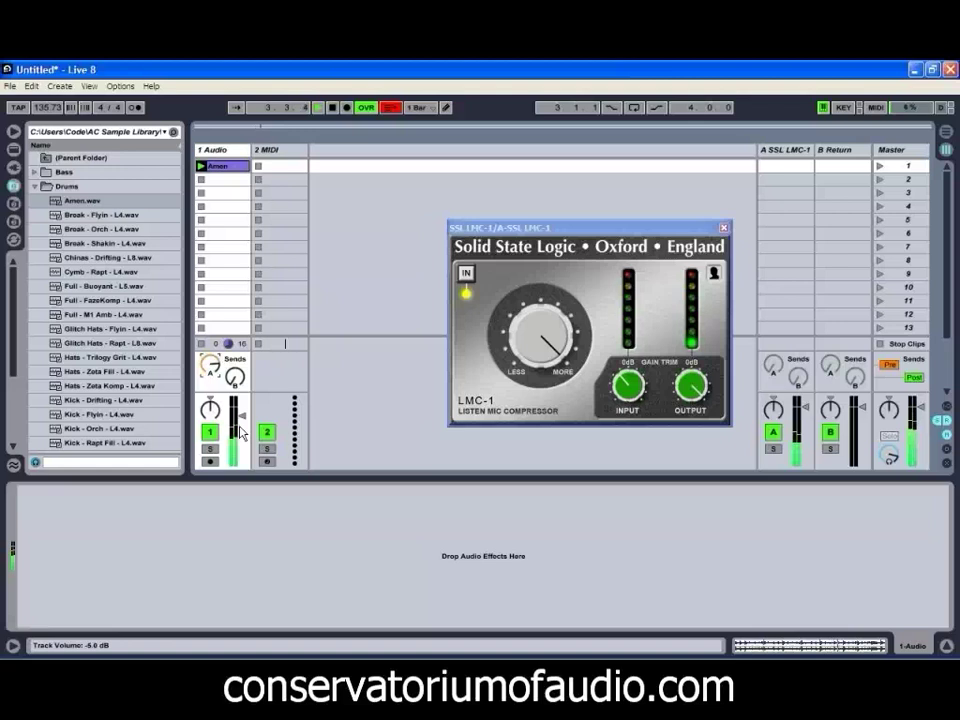
key(space)
Solo the Amen track and compare it with the LMC-1 return toggled off and on
click(210, 432)
click(210, 448)
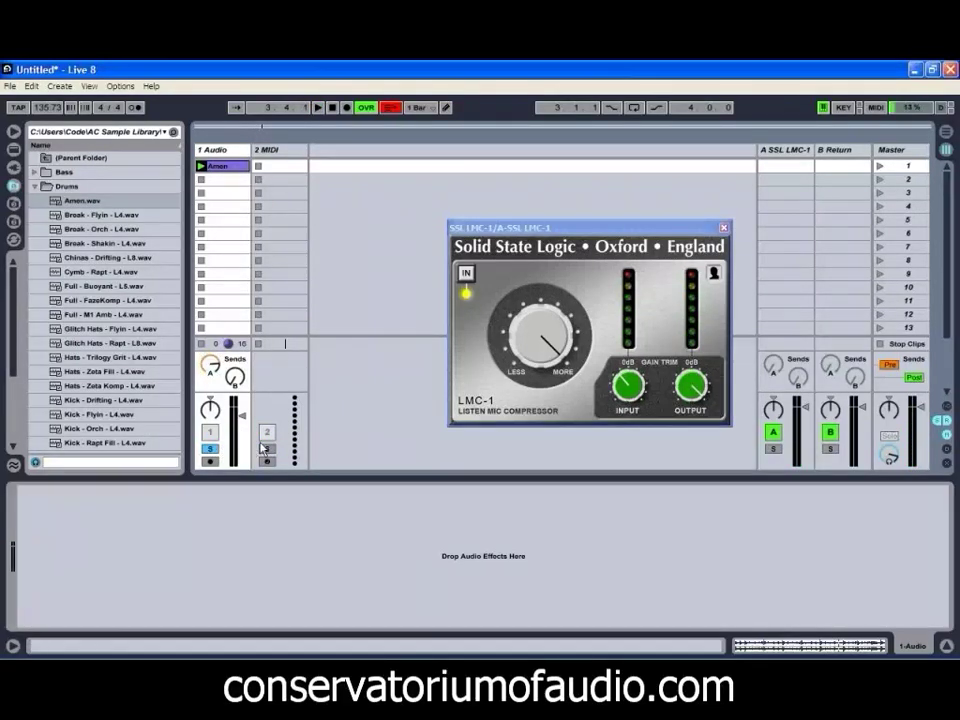
click(773, 432)
key(space)
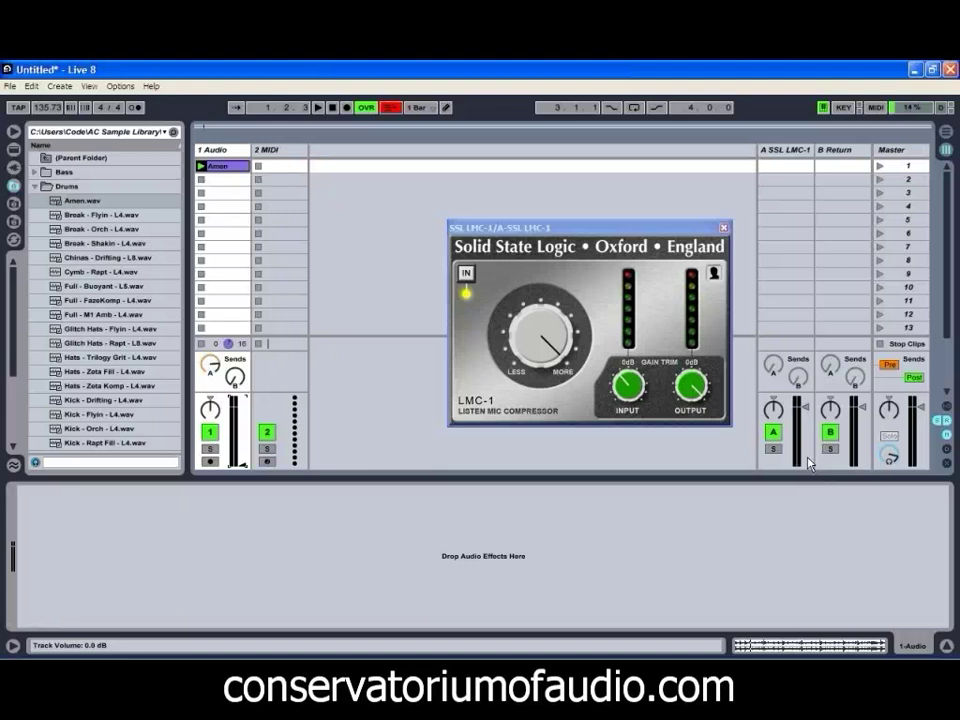
key(space)
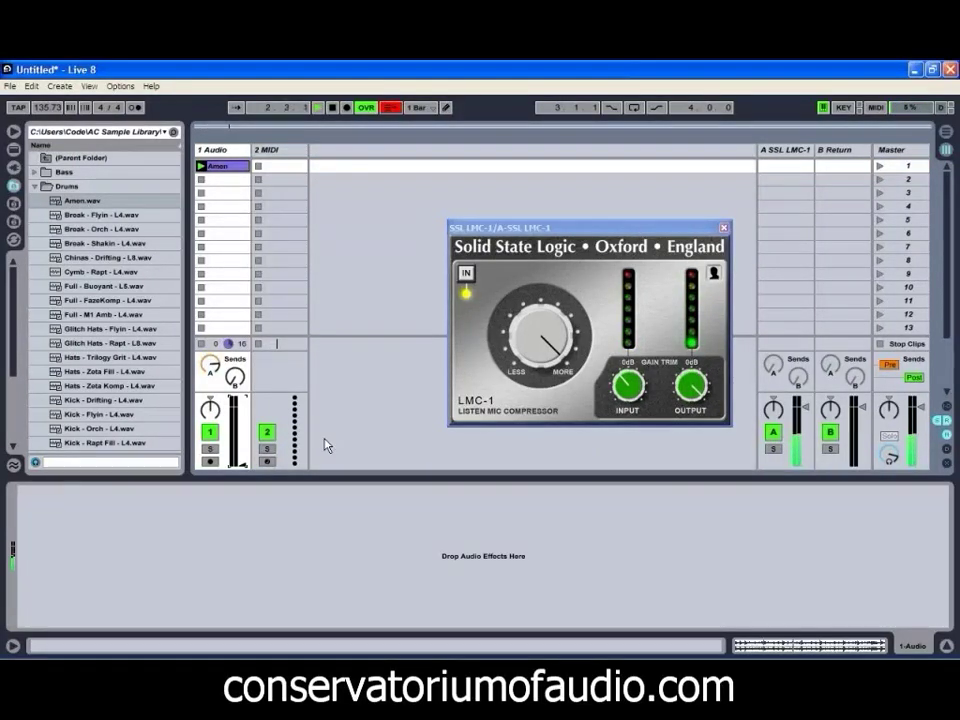
scroll(241, 470, up, 6)
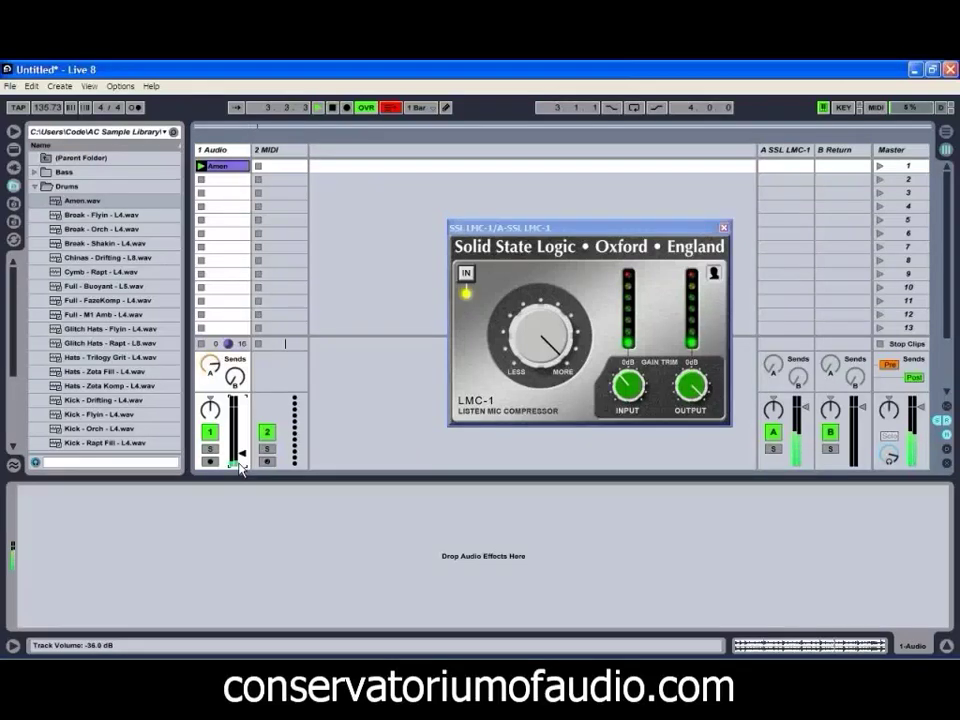
scroll(211, 368, down, 8)
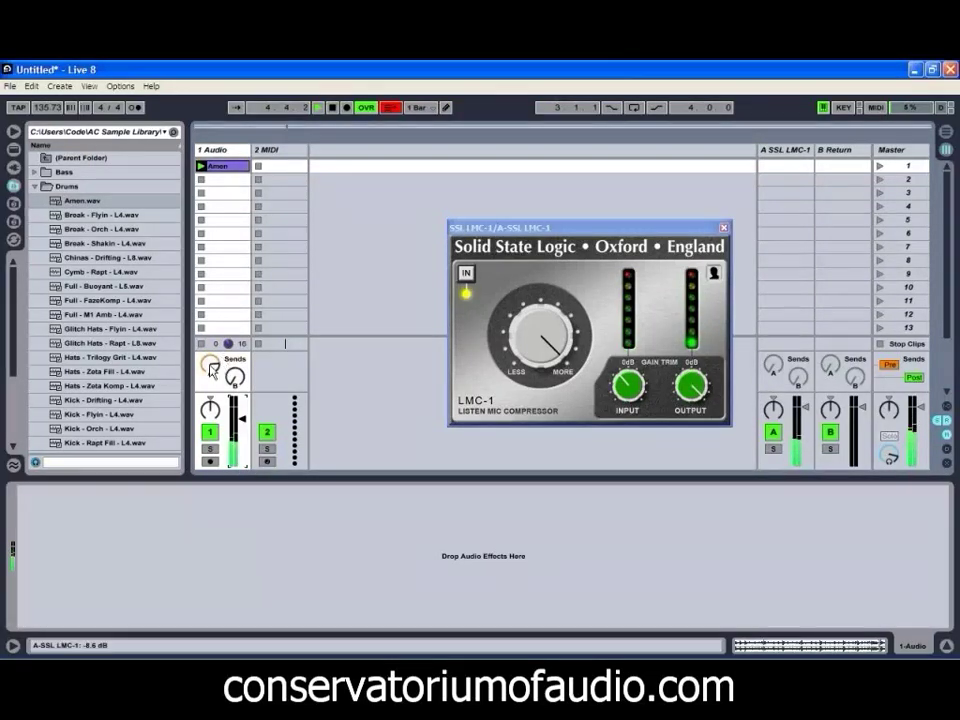
scroll(238, 424, up, 2)
scroll(210, 366, up, 4)
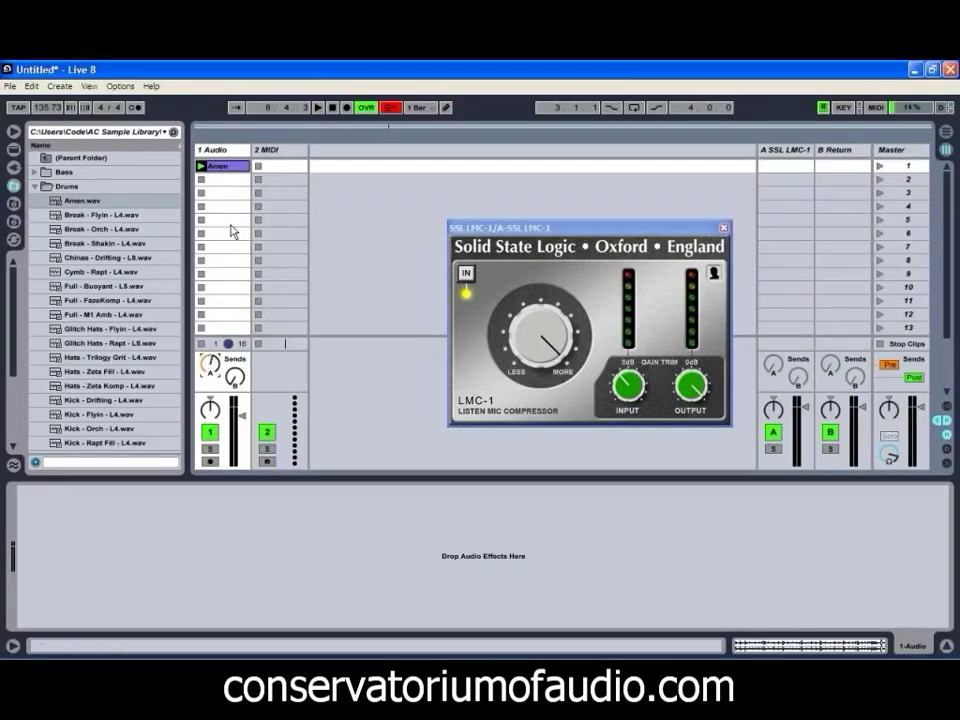
Delete the 1 Audio track holding the Amen loop
right_click(229, 150)
click(278, 189)
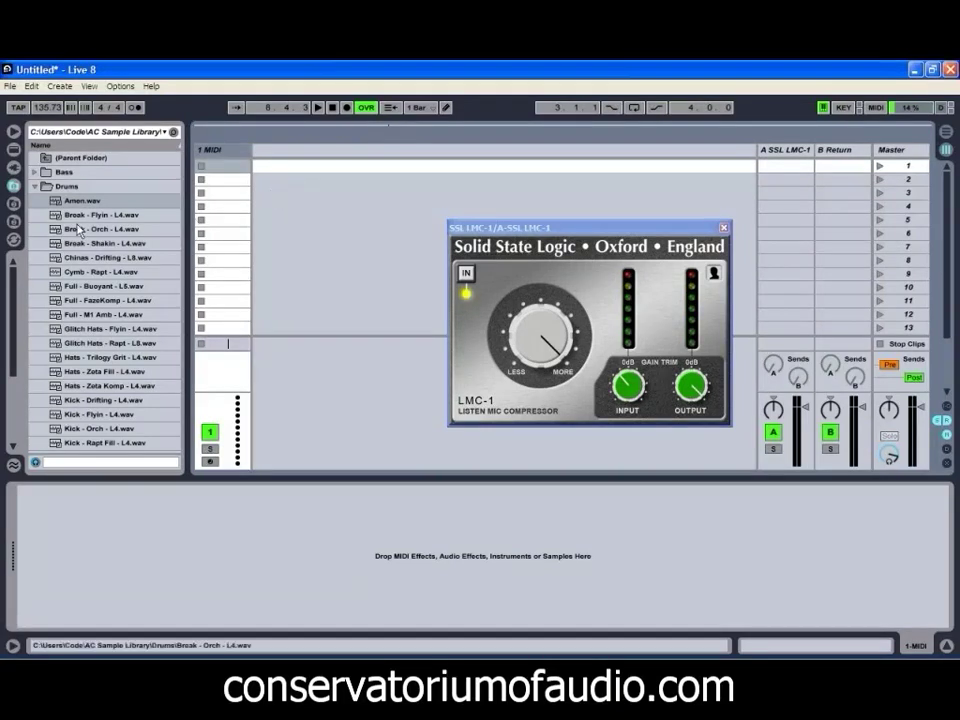
Drag TAL-U-No-62 from the TAL plug-in folder onto the MIDI track and position its window
click(12, 170)
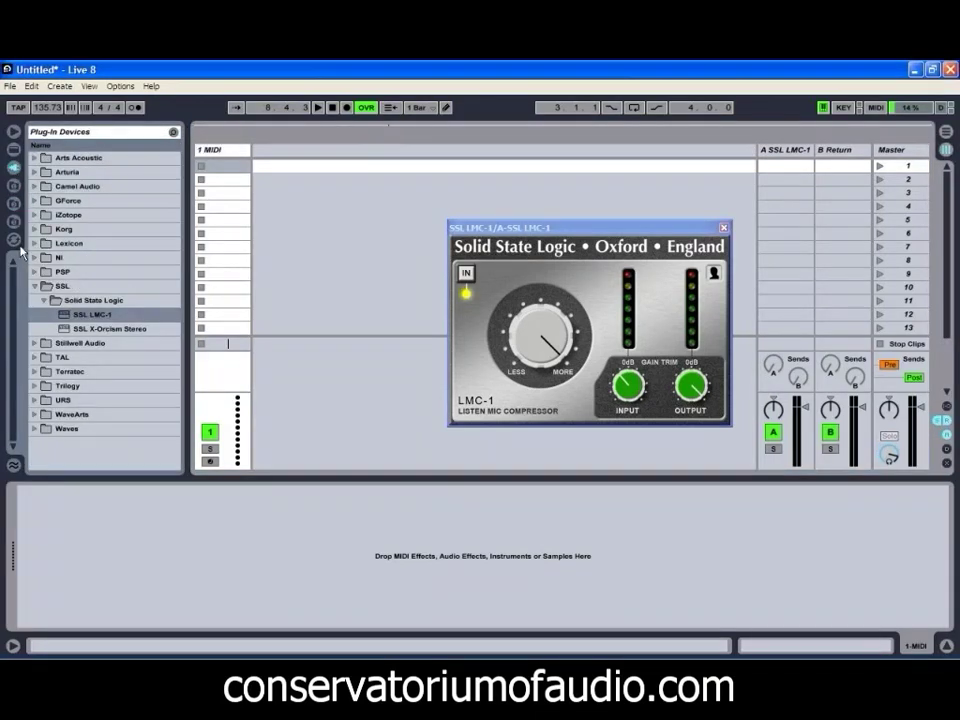
click(34, 286)
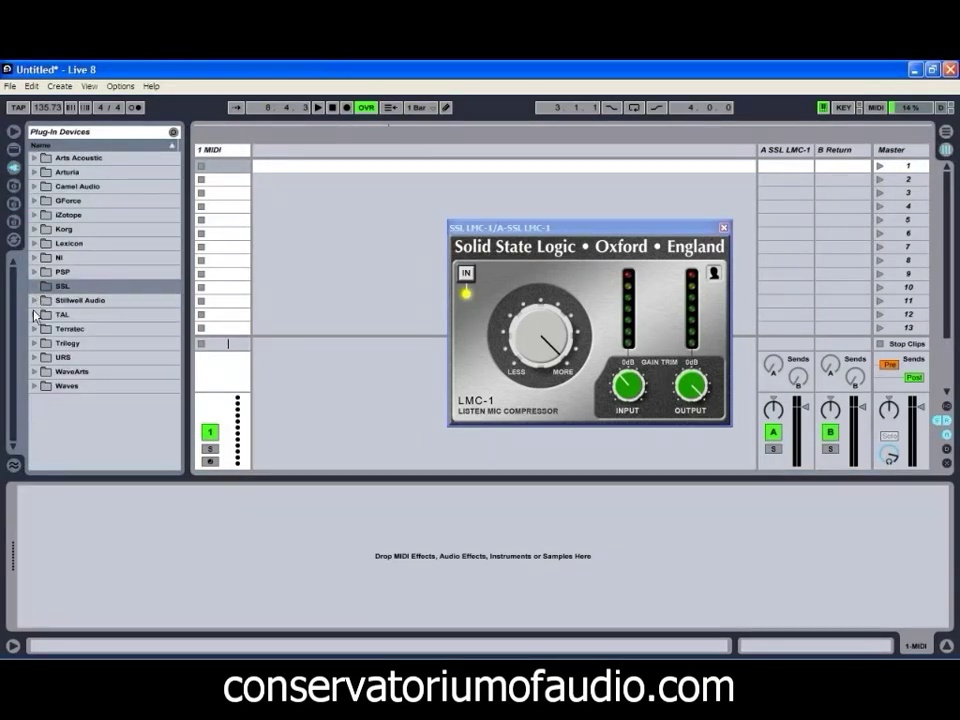
click(34, 314)
scroll(71, 374, down, 3)
scroll(71, 374, down, 3)
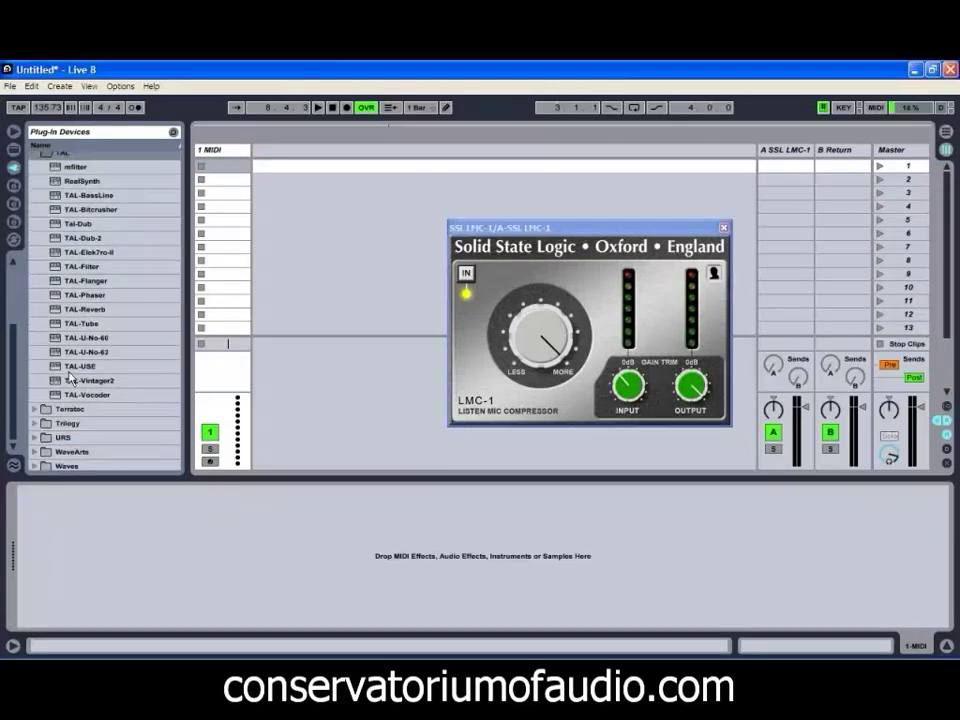
drag(86, 352, 264, 224)
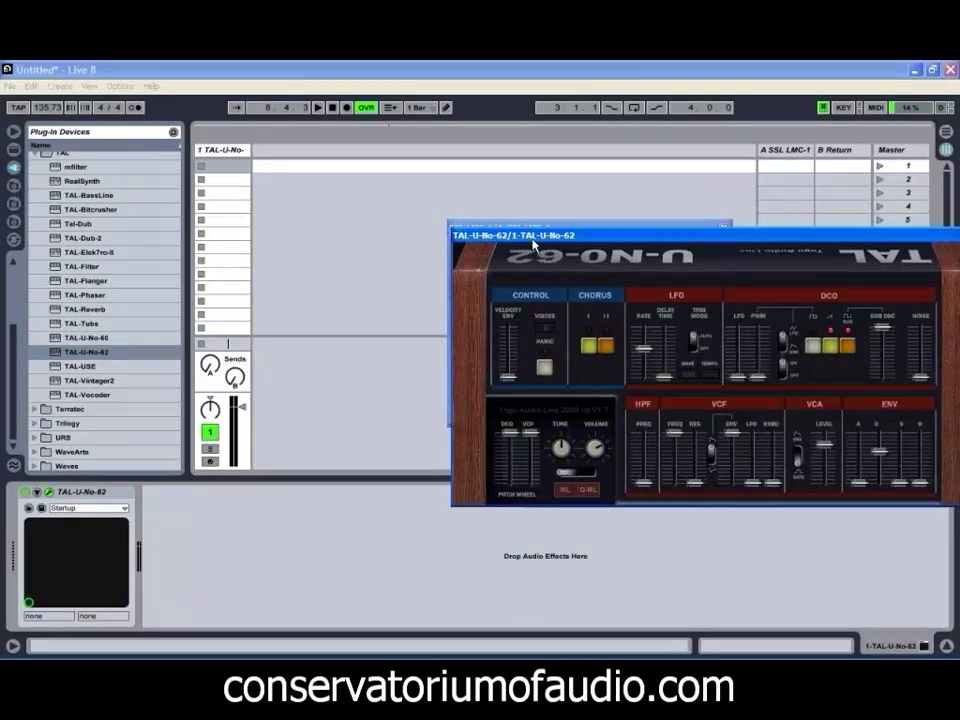
drag(455, 235, 253, 143)
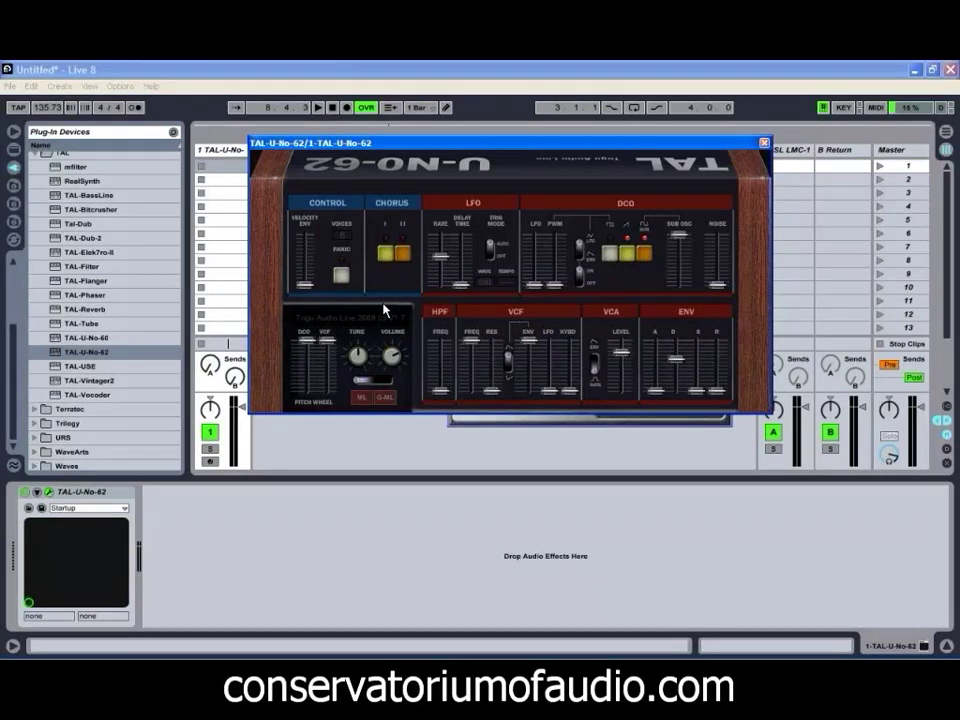
drag(321, 145, 390, 150)
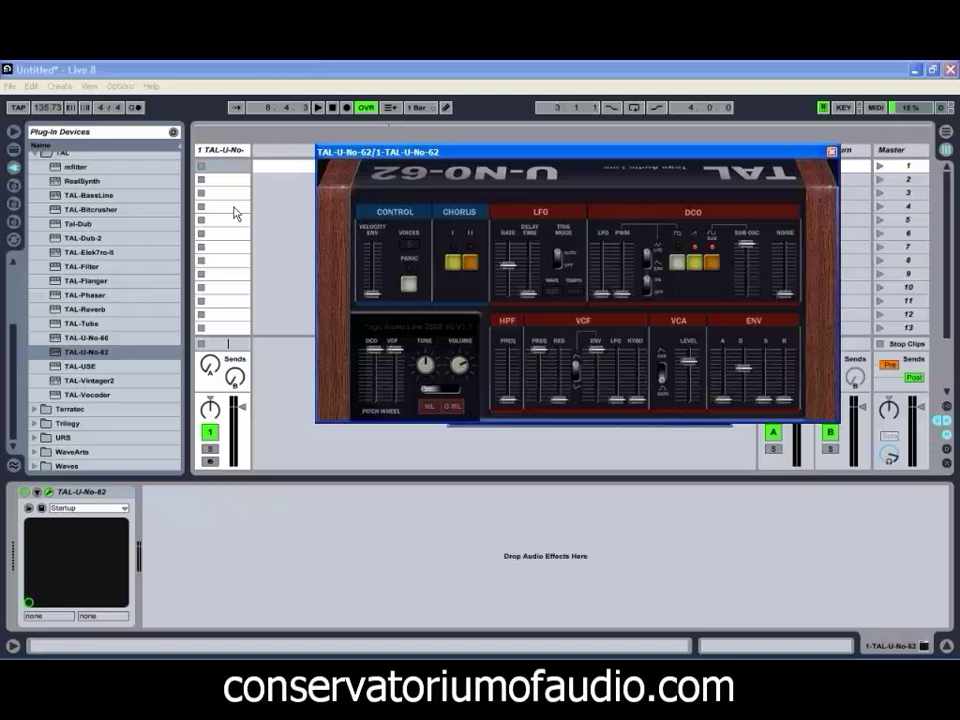
Create a MIDI clip in the first slot and draw a D3 note plus a second short note
double_click(210, 168)
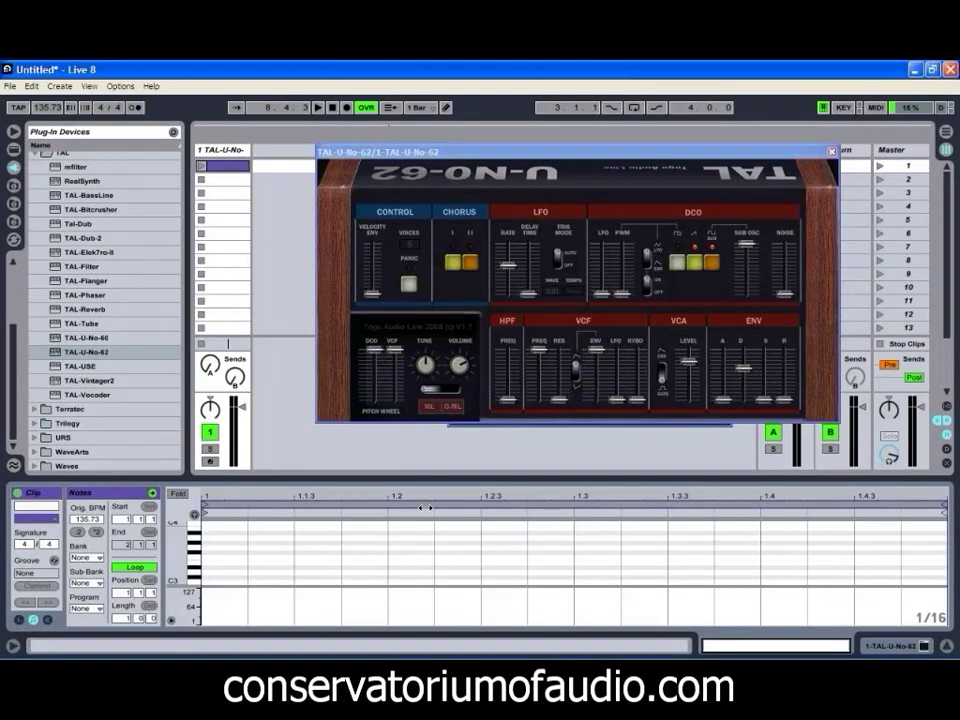
drag(430, 488, 450, 398)
key(ctrl+b)
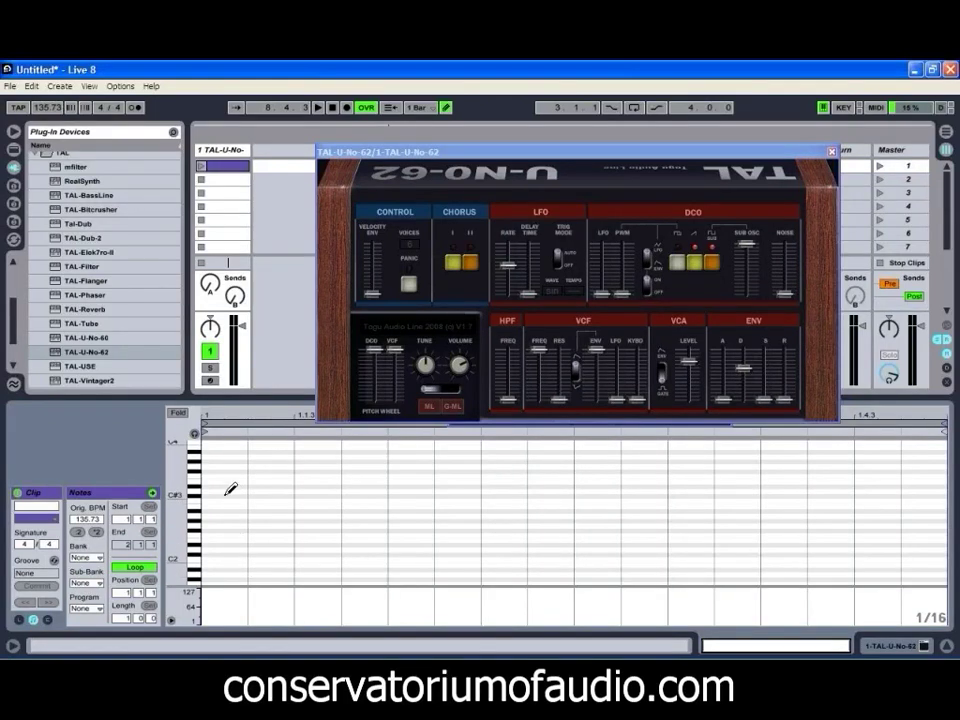
click(229, 486)
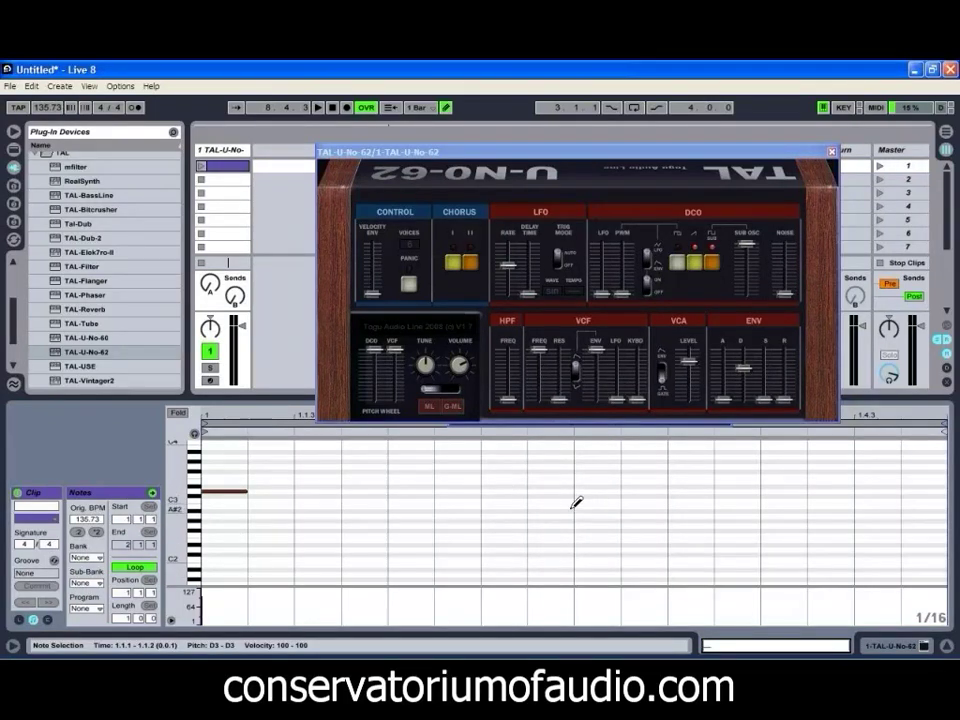
click(563, 499)
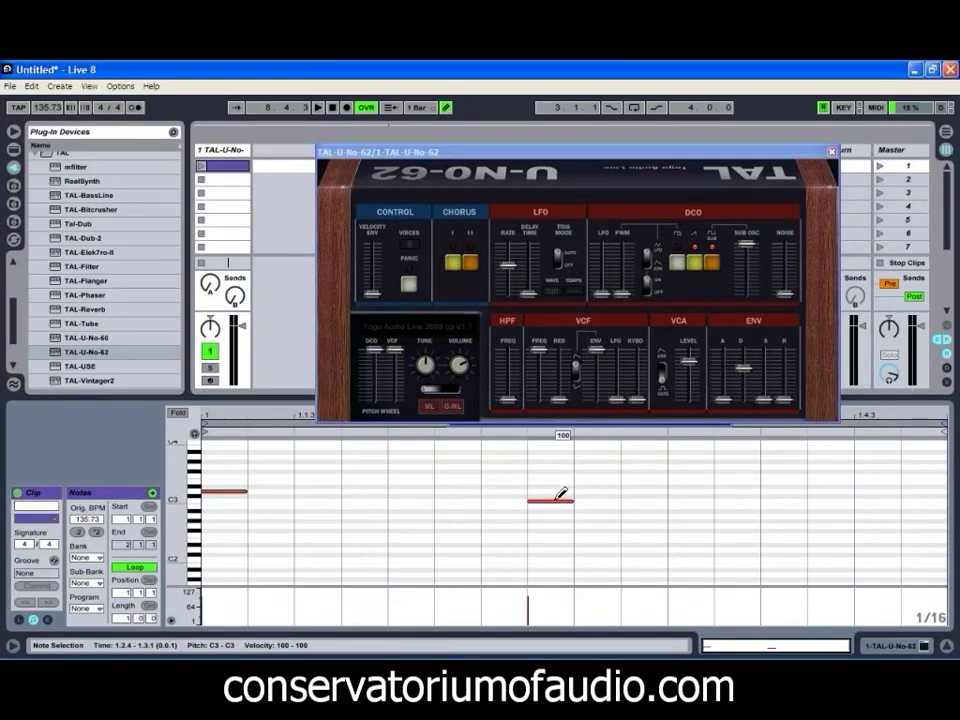
Shift the C3 note one grid step later and lengthen both pad notes
drag(594, 154, 584, 108)
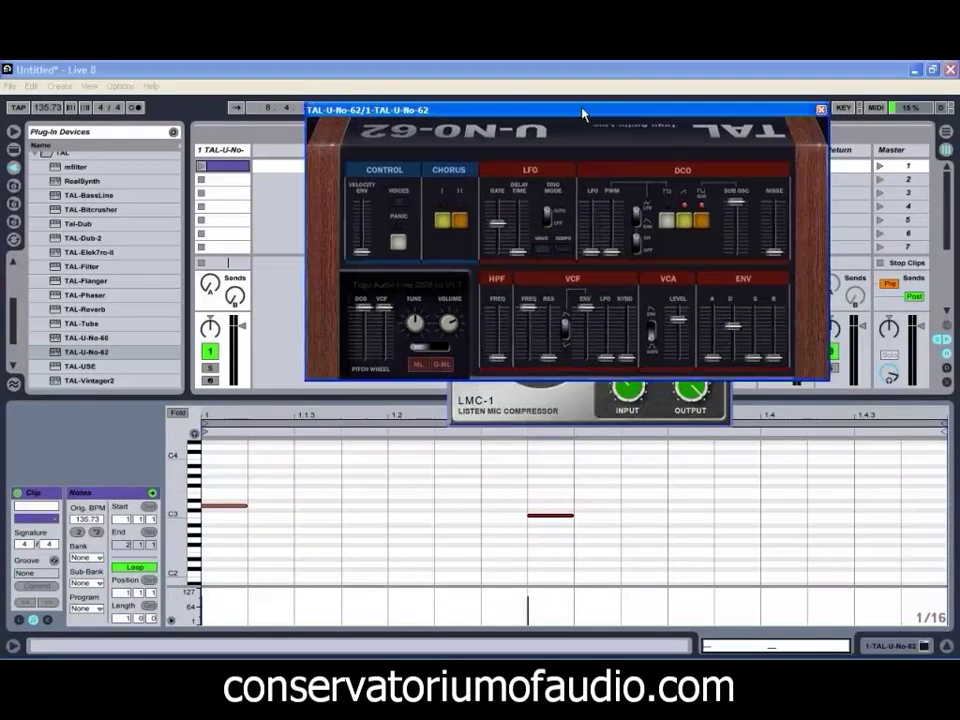
click(500, 418)
click(522, 628)
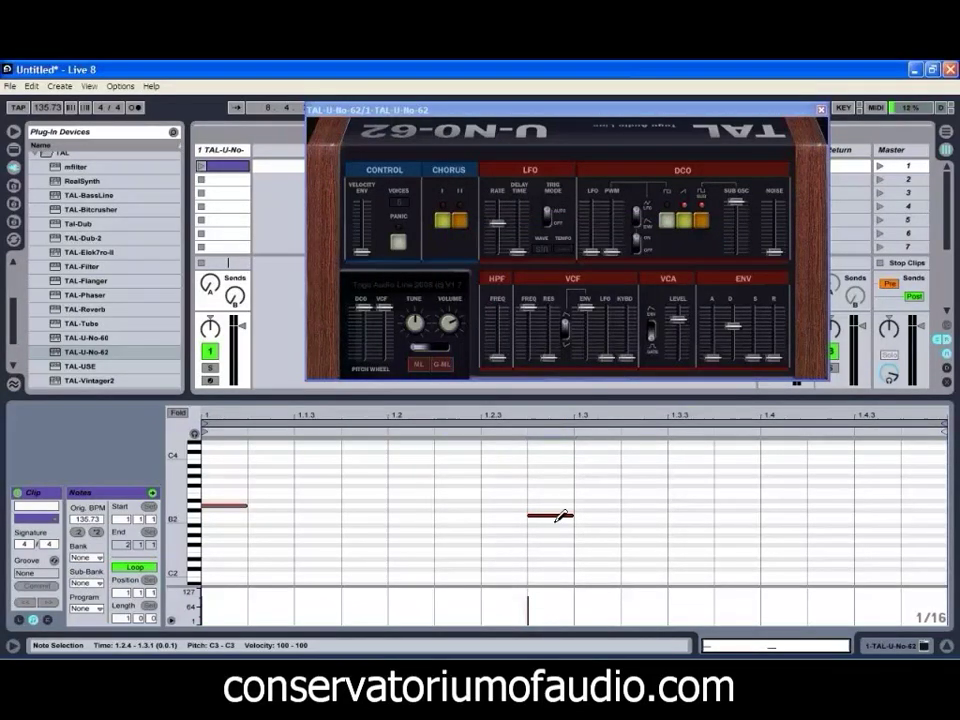
drag(560, 523, 605, 520)
drag(679, 481, 229, 549)
drag(249, 506, 479, 523)
Add short G3 (1.2.3) and F3 (1.4.3) notes, then launch the pad clip
key(ctrl+b)
click(485, 480)
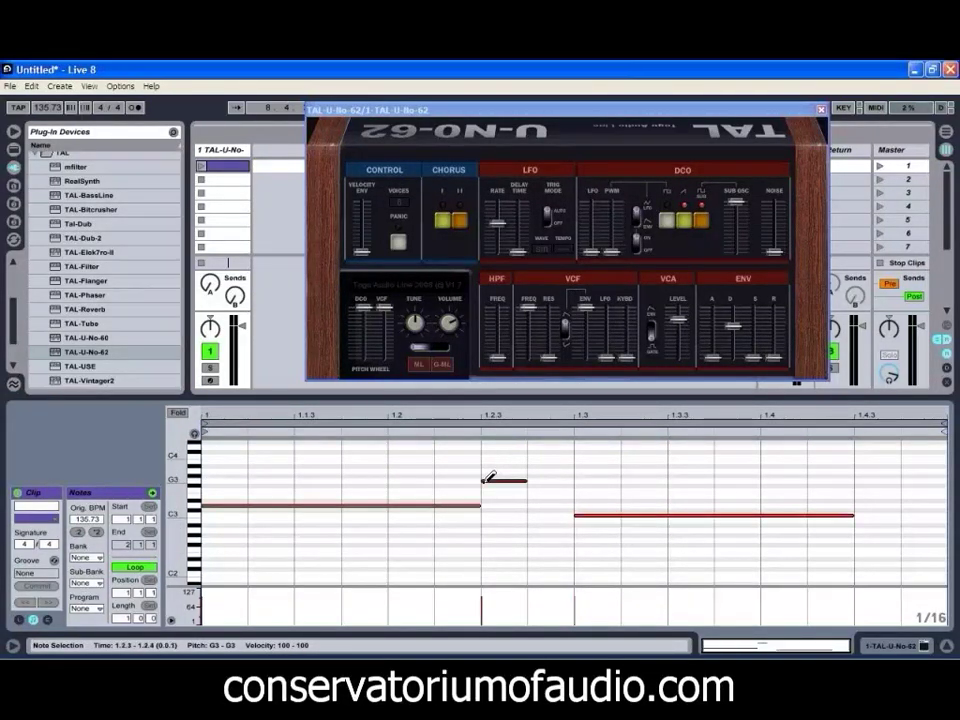
click(864, 490)
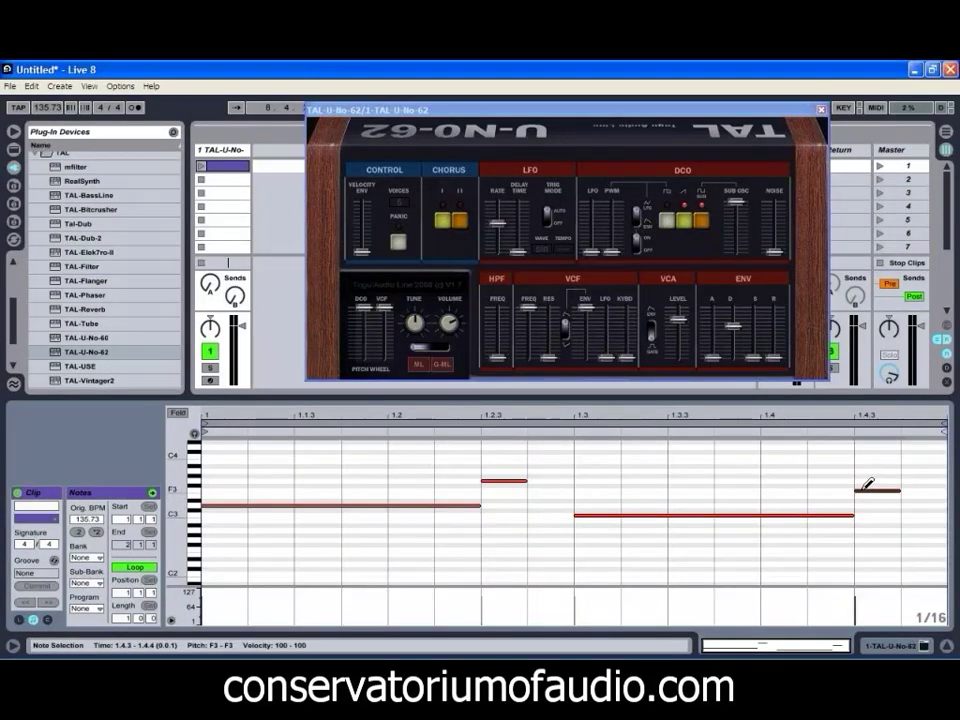
drag(920, 459, 574, 490)
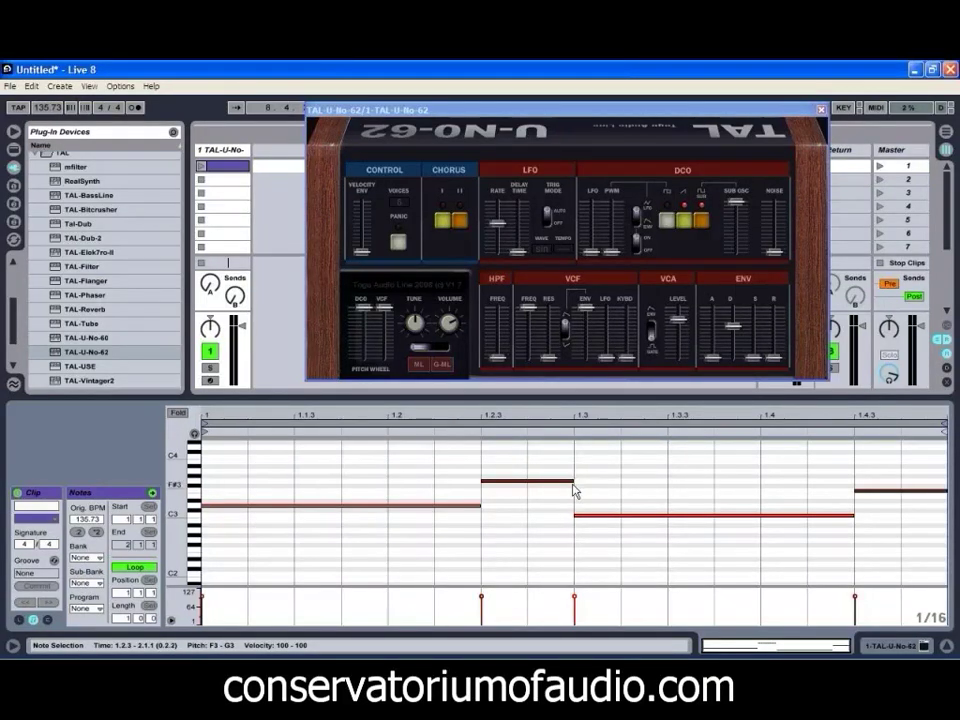
click(202, 166)
drag(499, 113, 481, 141)
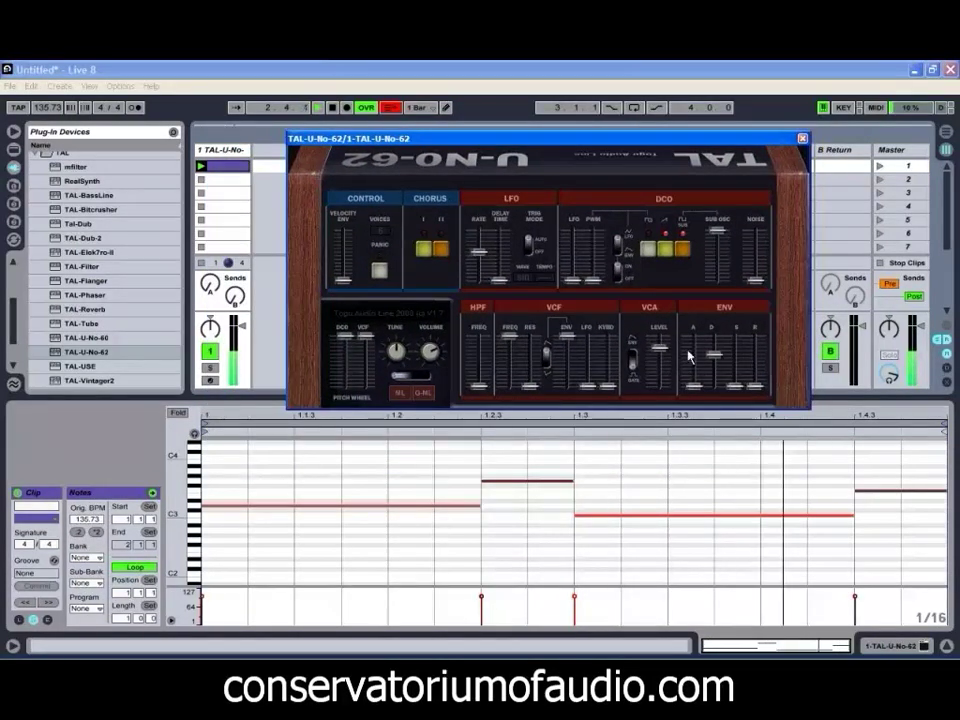
Move the selected F3 and G3 pad notes lower in the piano roll
shift+click(910, 492)
drag(910, 496, 908, 514)
drag(910, 503, 898, 536)
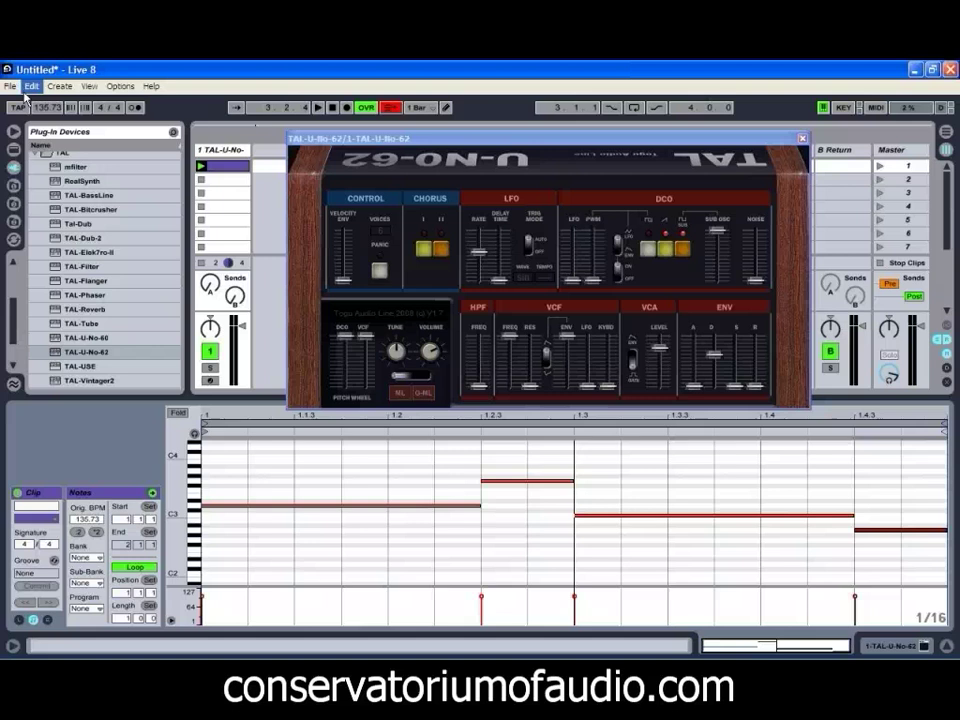
Set the song tempo to 95 BPM and lower the pad track volume to -8.6 dB
drag(44, 107, 38, 112)
text(95)
key(Return)
key(space)
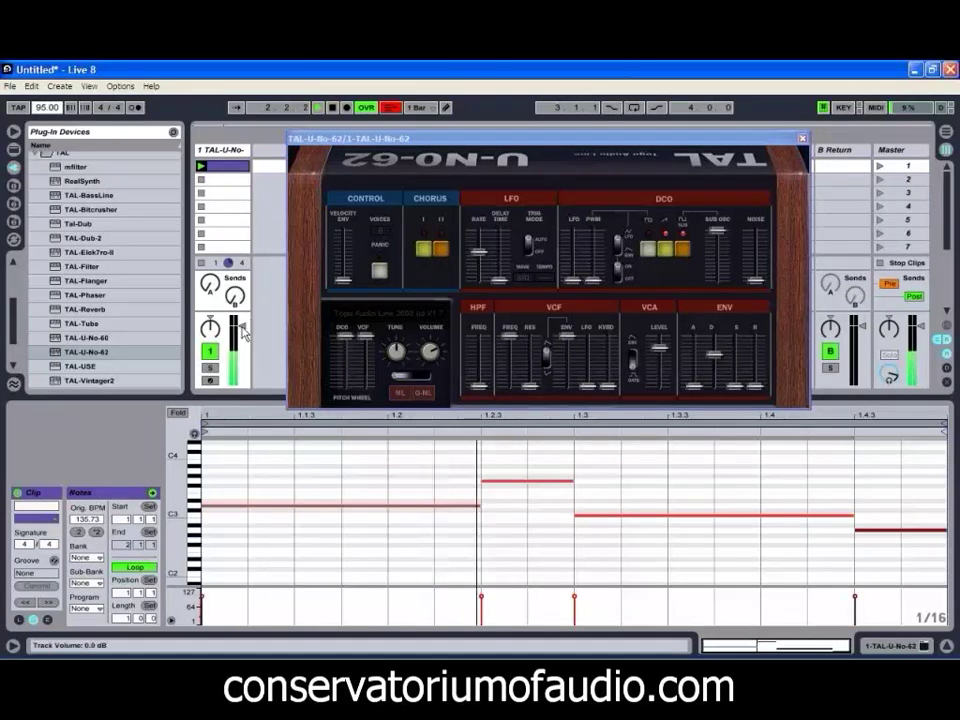
drag(238, 326, 240, 335)
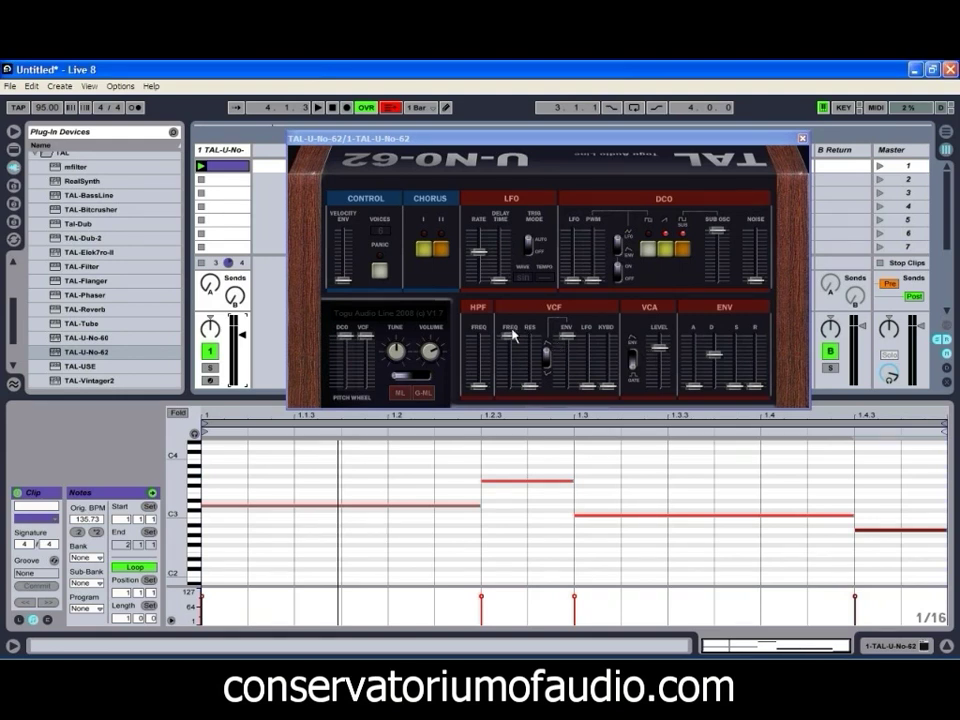
Enable TAL-U-No-62 chorus, lower the sub oscillator, set VCA to gate and flip VCF envelope polarity
click(424, 249)
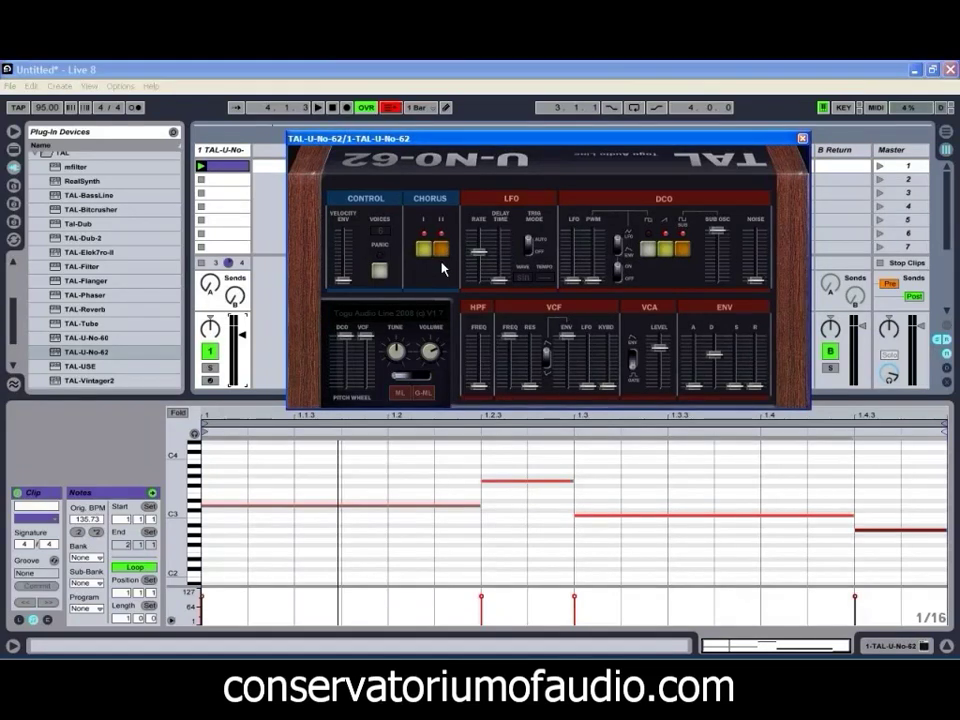
key(space)
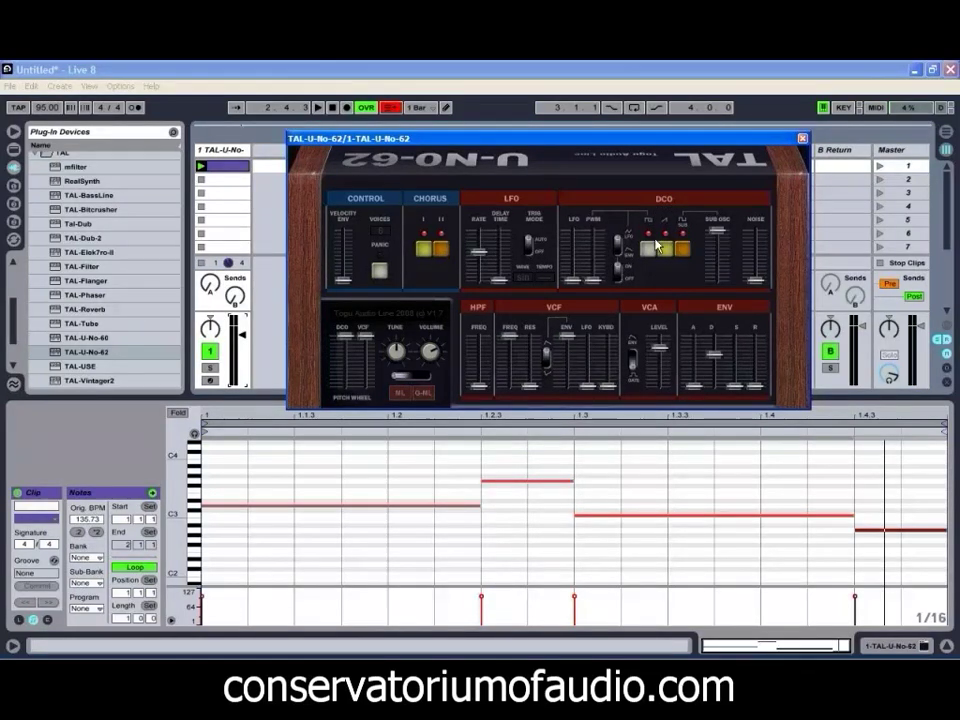
drag(716, 232, 714, 258)
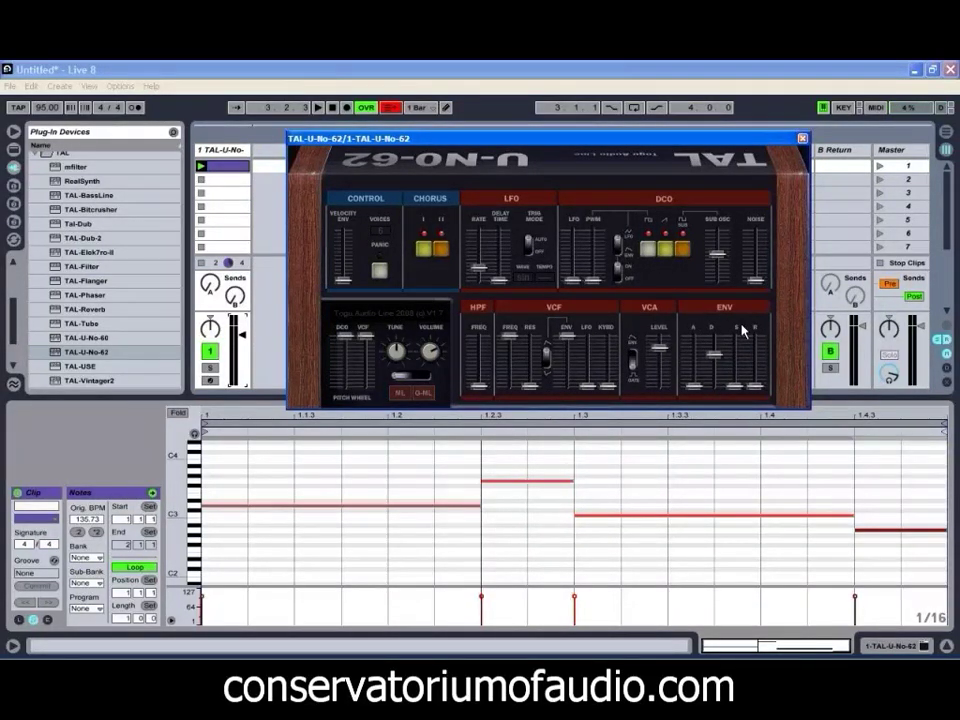
click(632, 362)
click(548, 366)
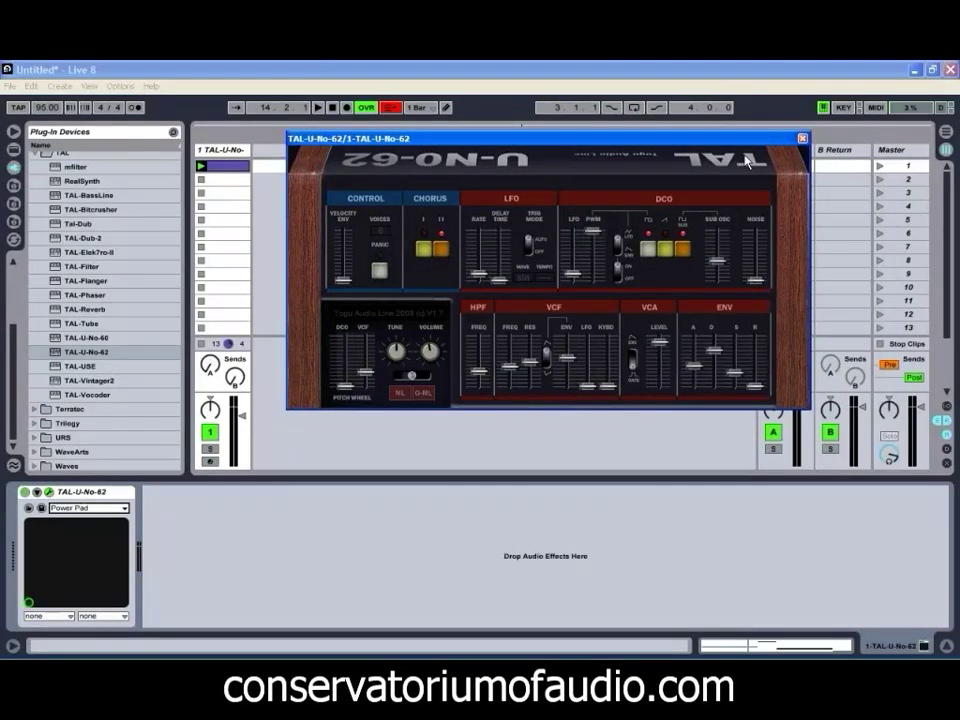
Close the TAL-U-No-62 plug-in window
click(802, 141)
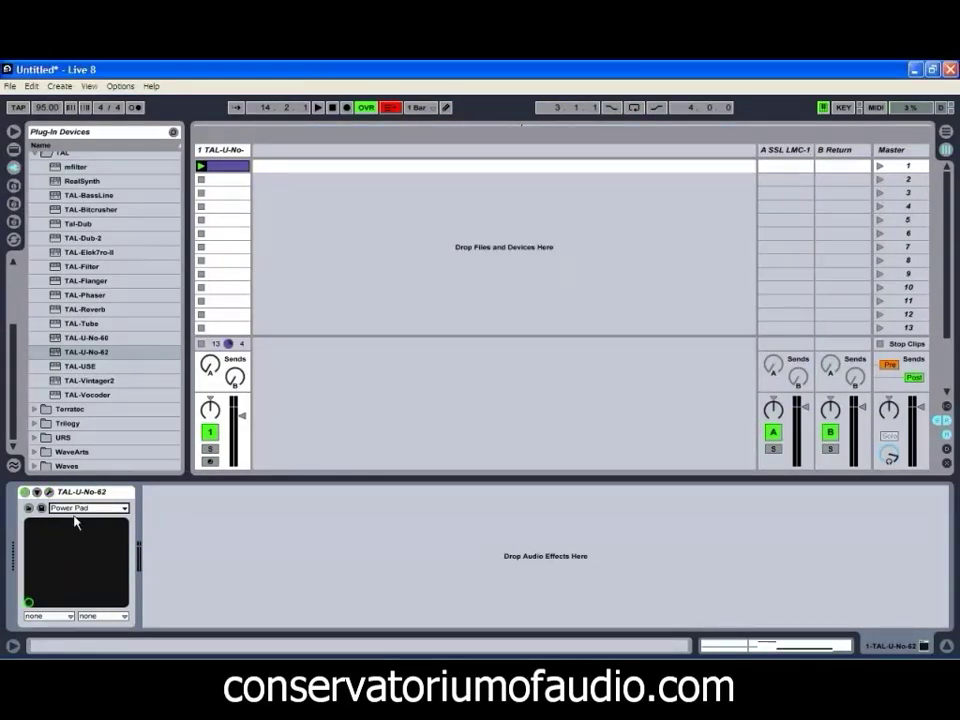
right_click(100, 499)
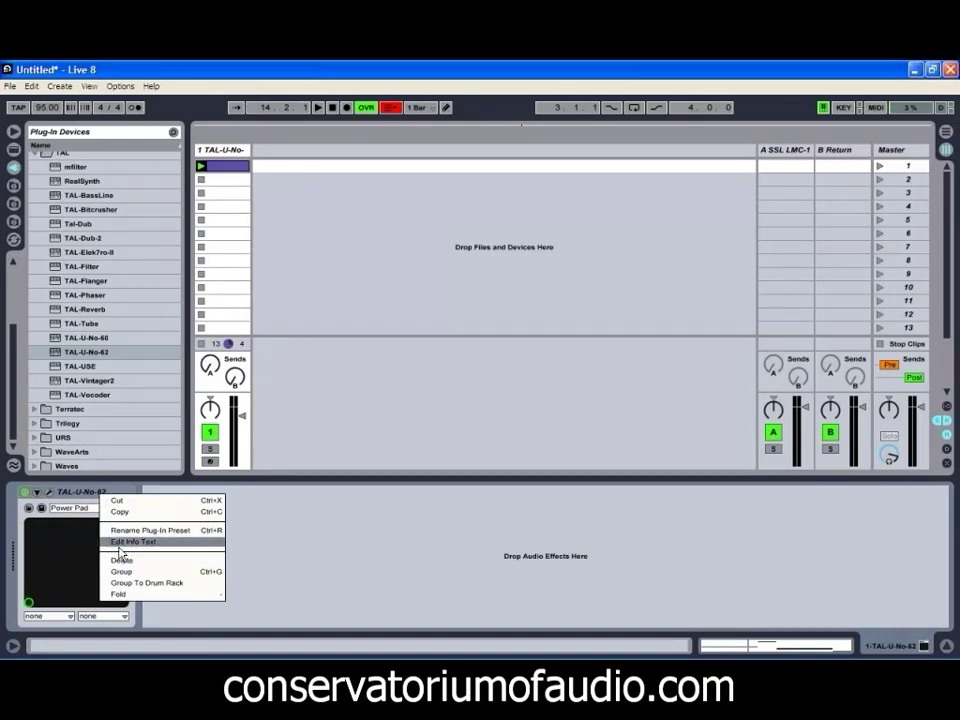
click(328, 579)
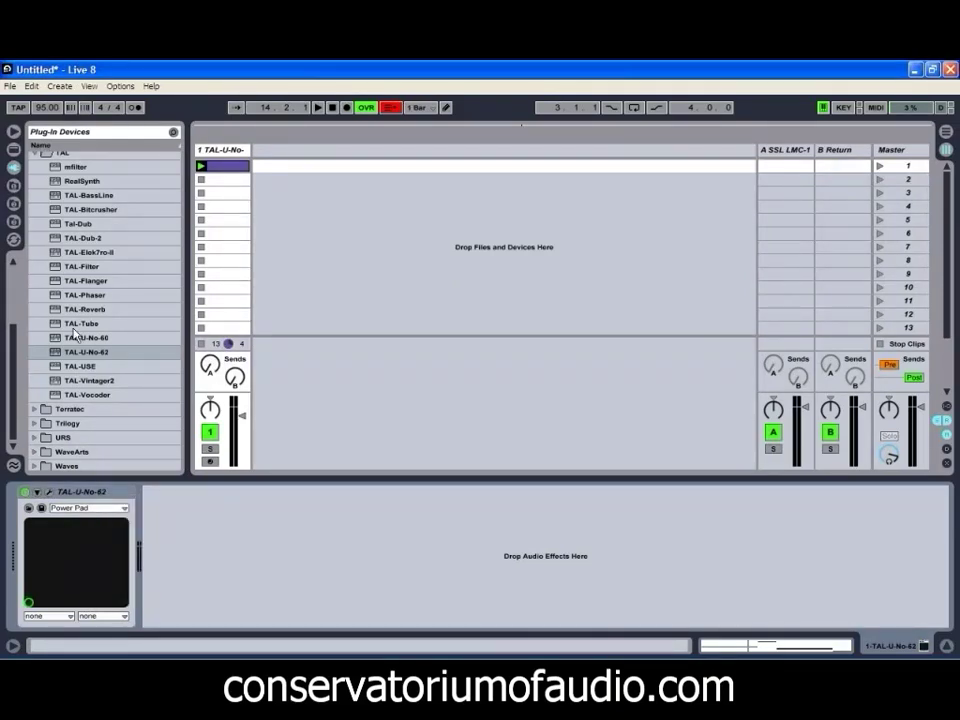
Load PSP_VintageMeter from the PSP > VintageMeter browser folder onto the Master track
scroll(73, 330, up, 2)
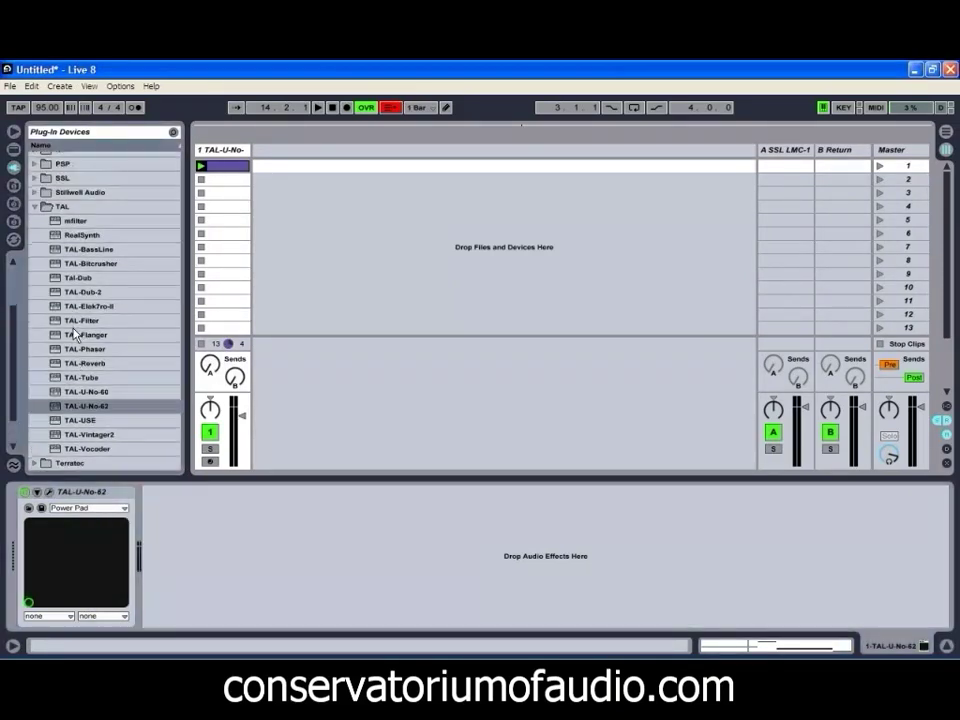
click(36, 206)
scroll(33, 240, up, 2)
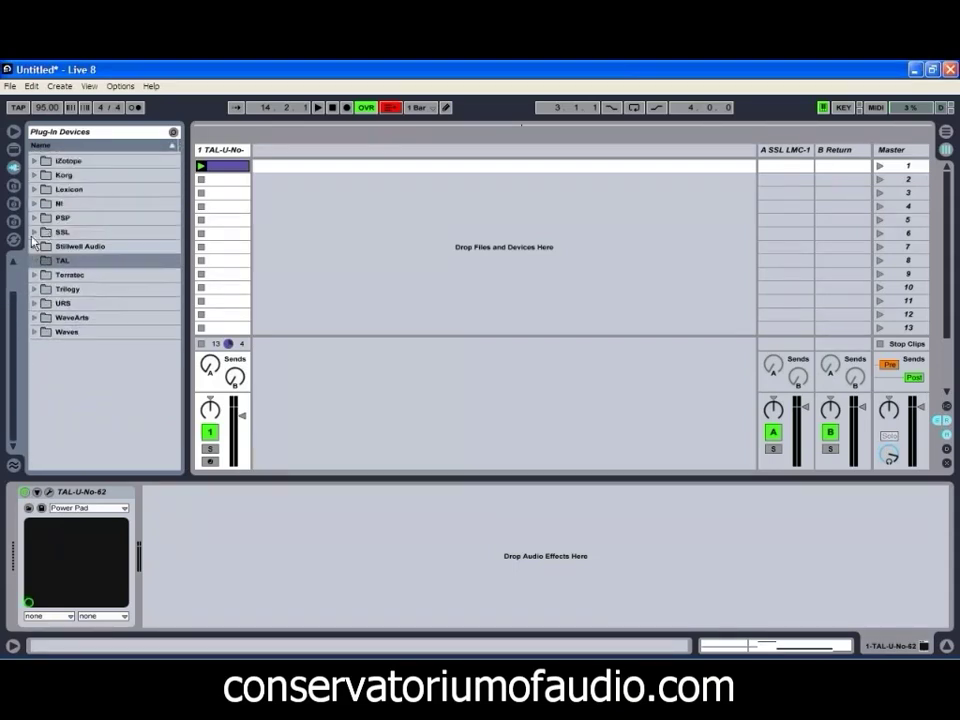
click(41, 218)
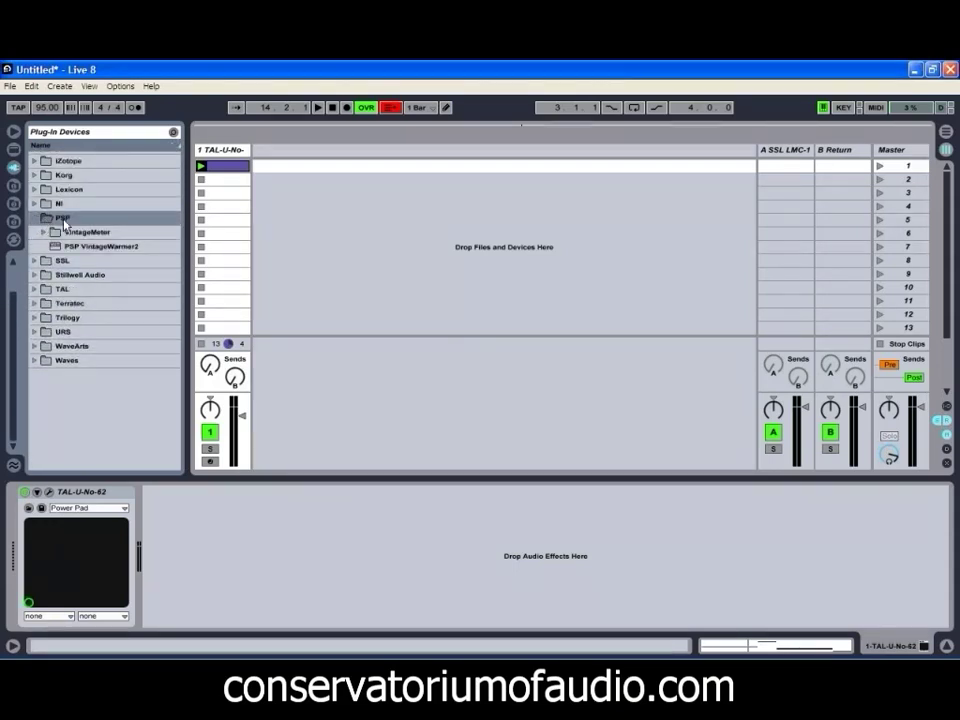
click(43, 232)
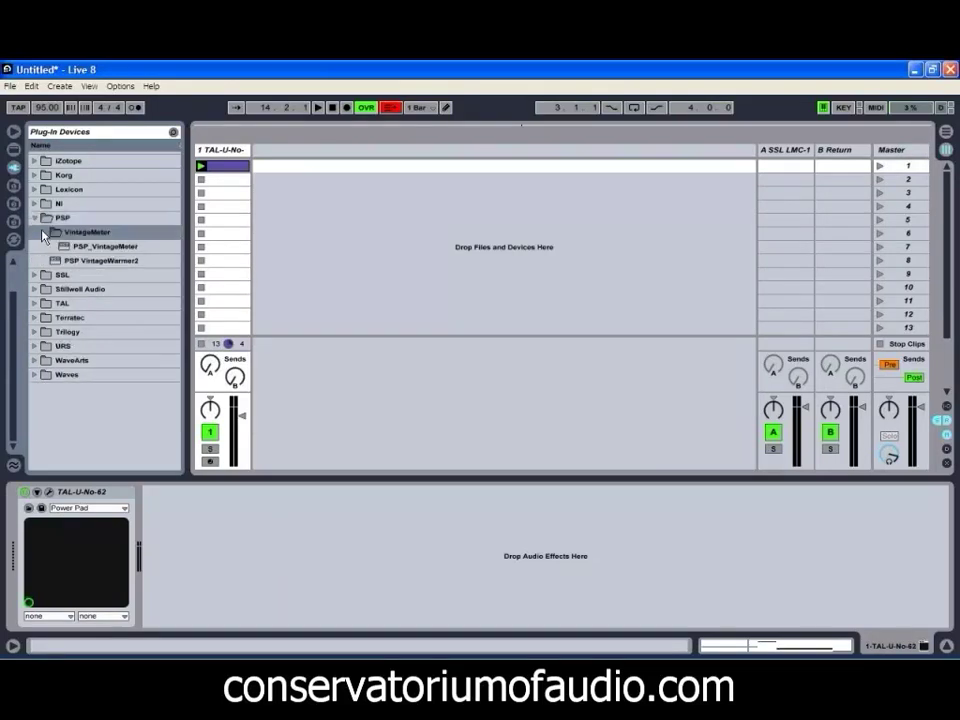
click(70, 246)
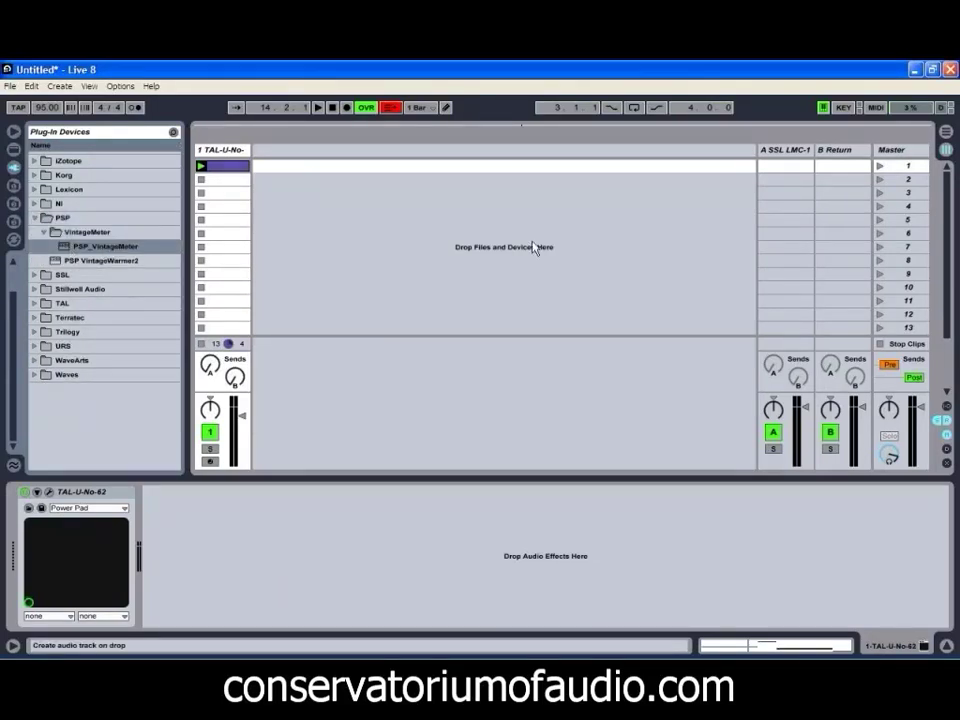
click(895, 152)
key(Return)
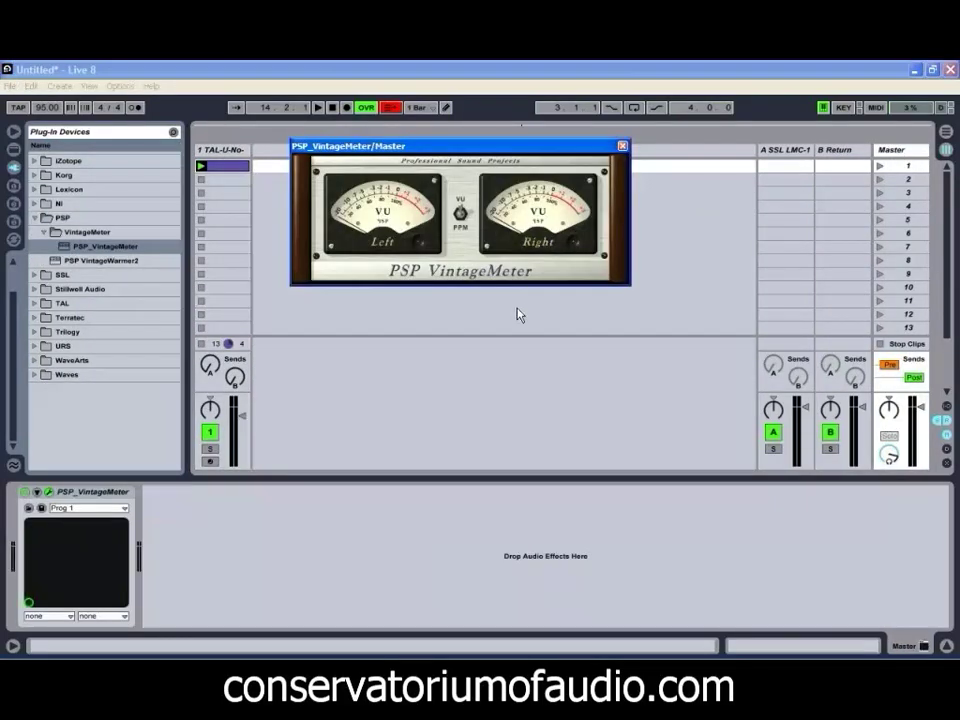
Raise the pad track's Send A to SSL LMC-1 to about -13.6 dB and show the VintageMeter settings panel
click(241, 417)
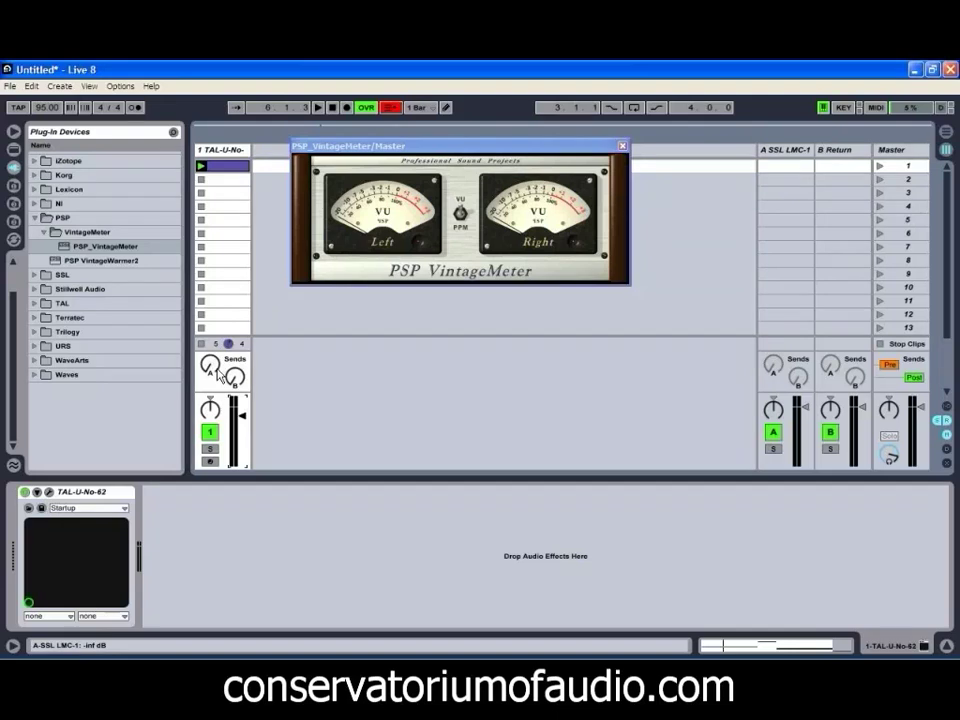
drag(218, 374, 213, 376)
drag(212, 373, 212, 375)
key(space)
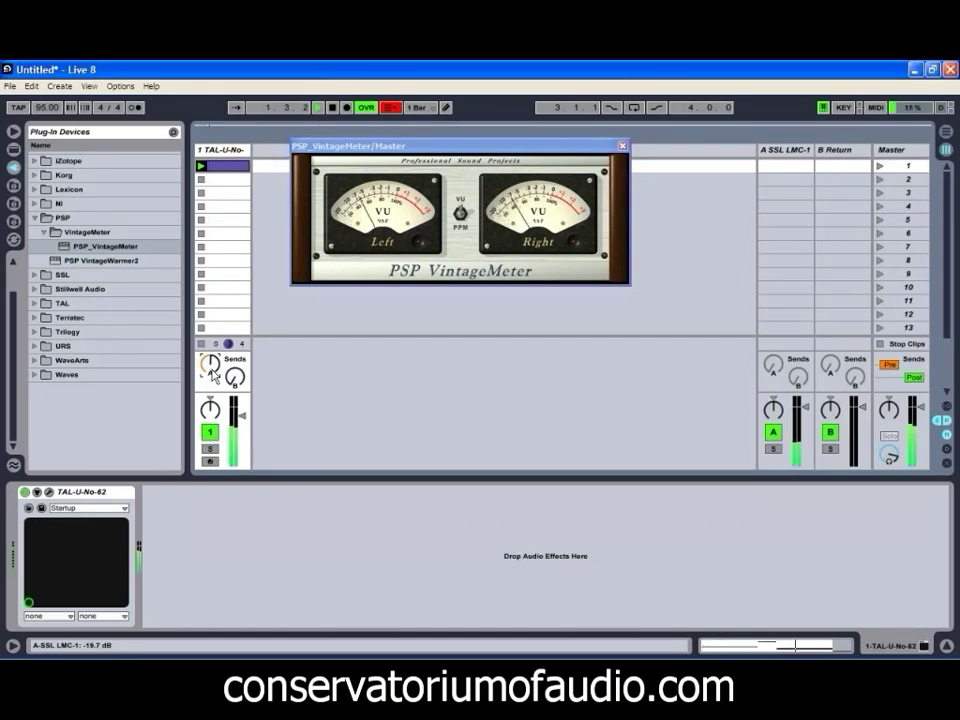
drag(212, 375, 212, 372)
click(462, 209)
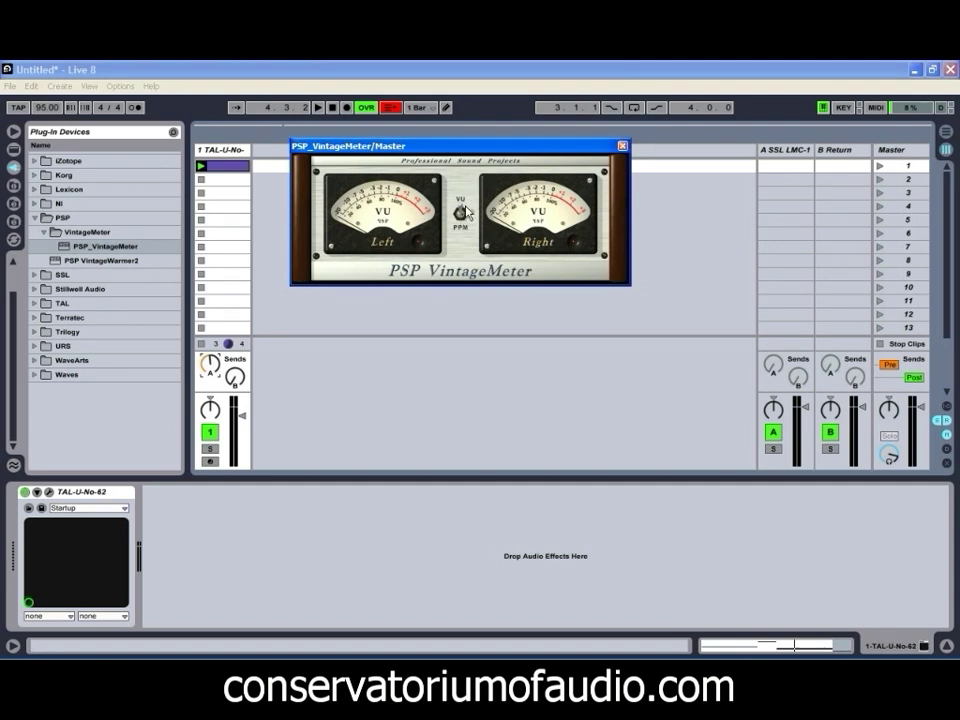
click(467, 278)
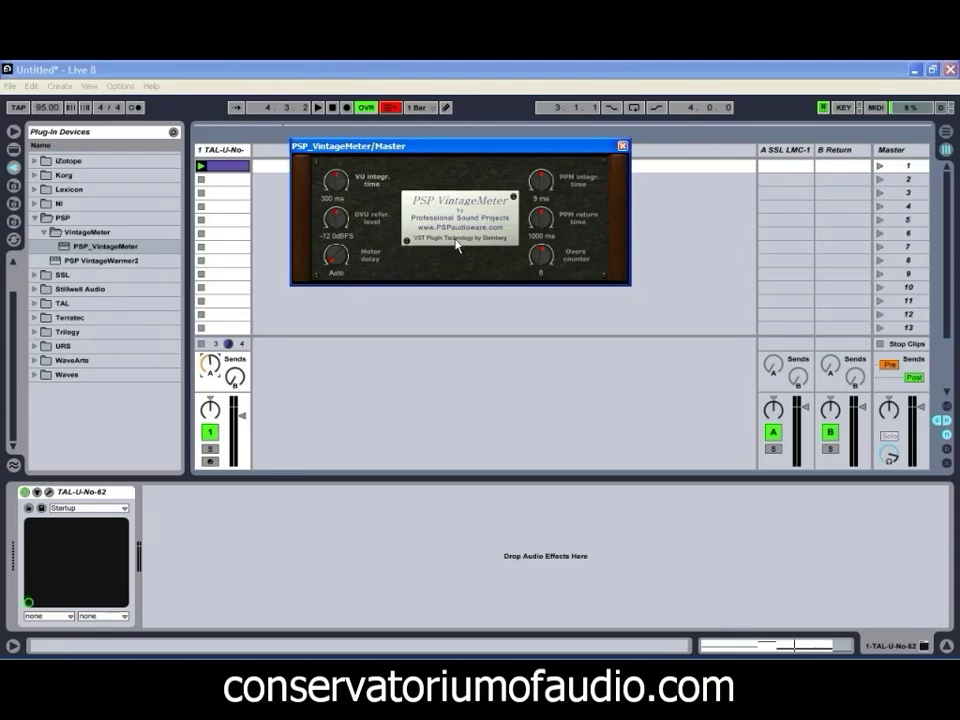
Flip the PSP VintageMeter's logo panel back to the Left and Right VU meters
click(465, 207)
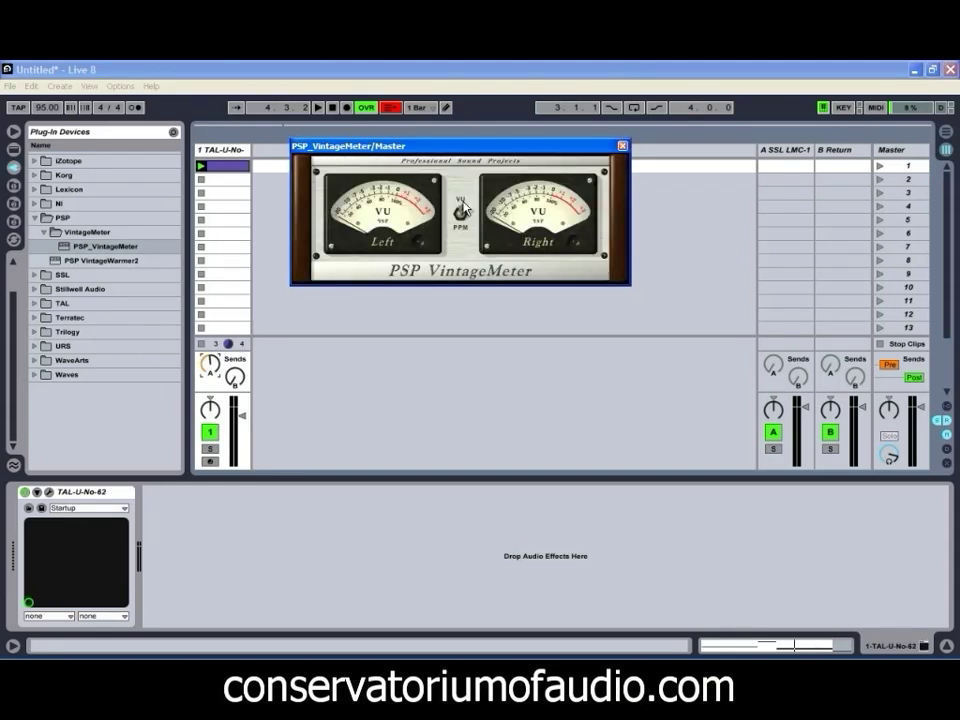